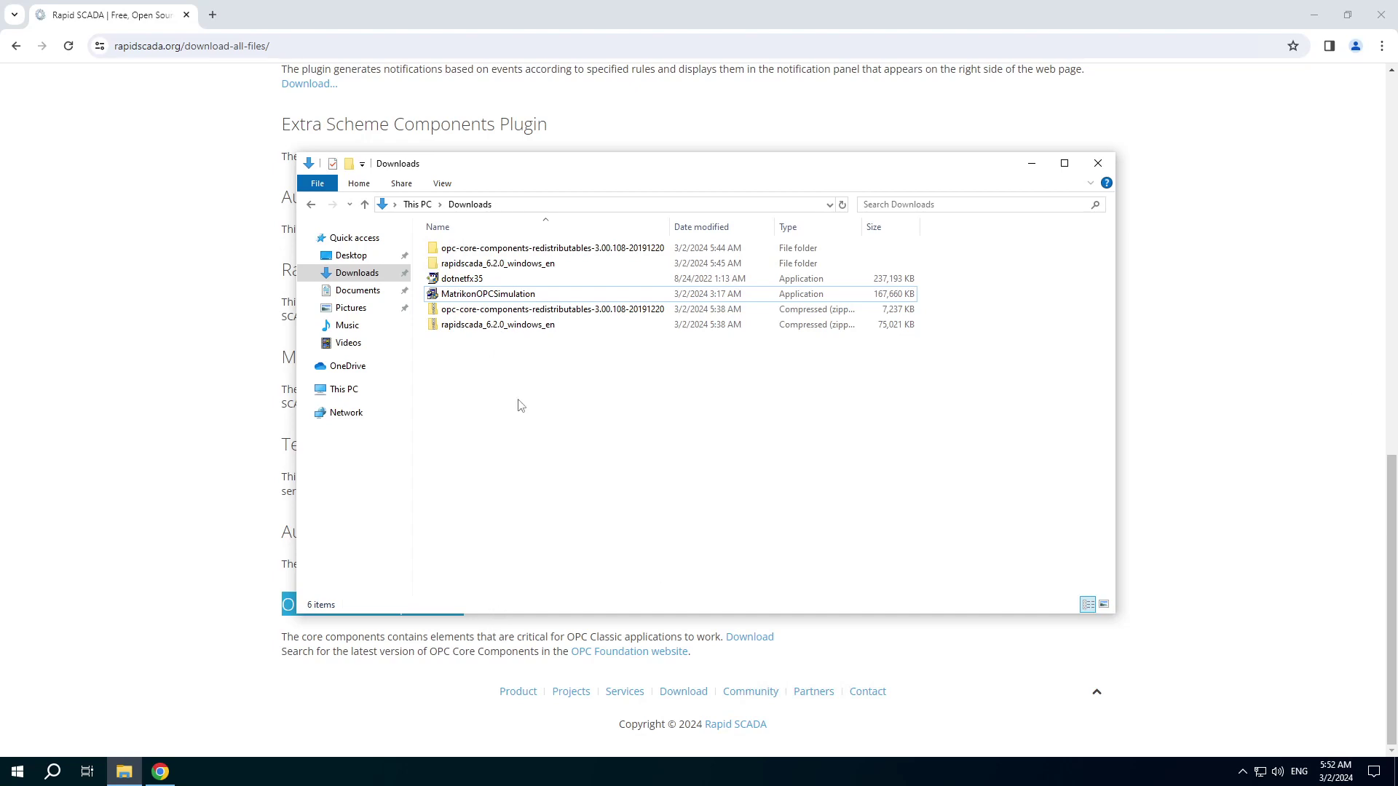
- Review the downloaded MatrikonOPCSimulation, dotnetfx35 and OPC core components files in Downloads
{"action": "left_click", "coordinate": [478, 298]}
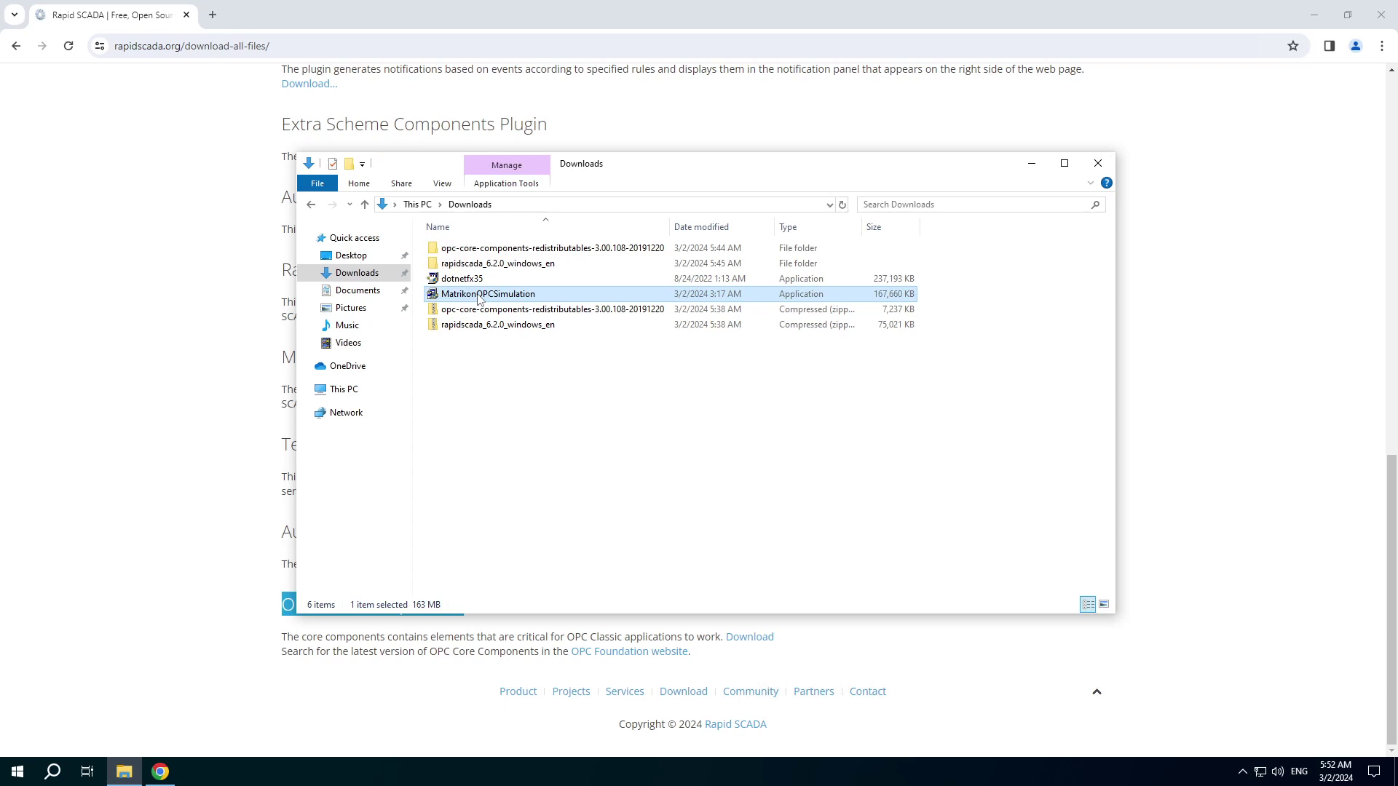
{"action": "left_click", "coordinate": [470, 282]}
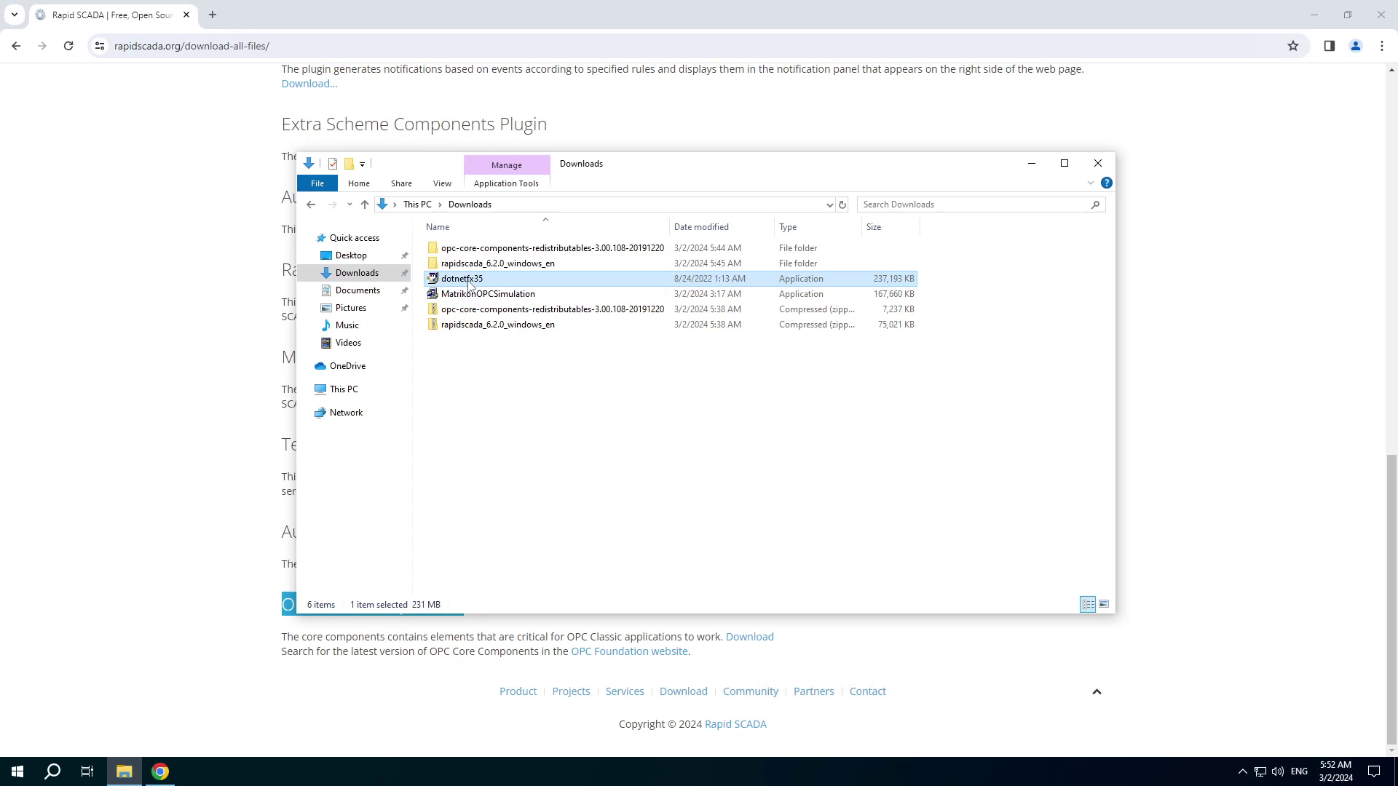
{"action": "left_click", "coordinate": [478, 311]}
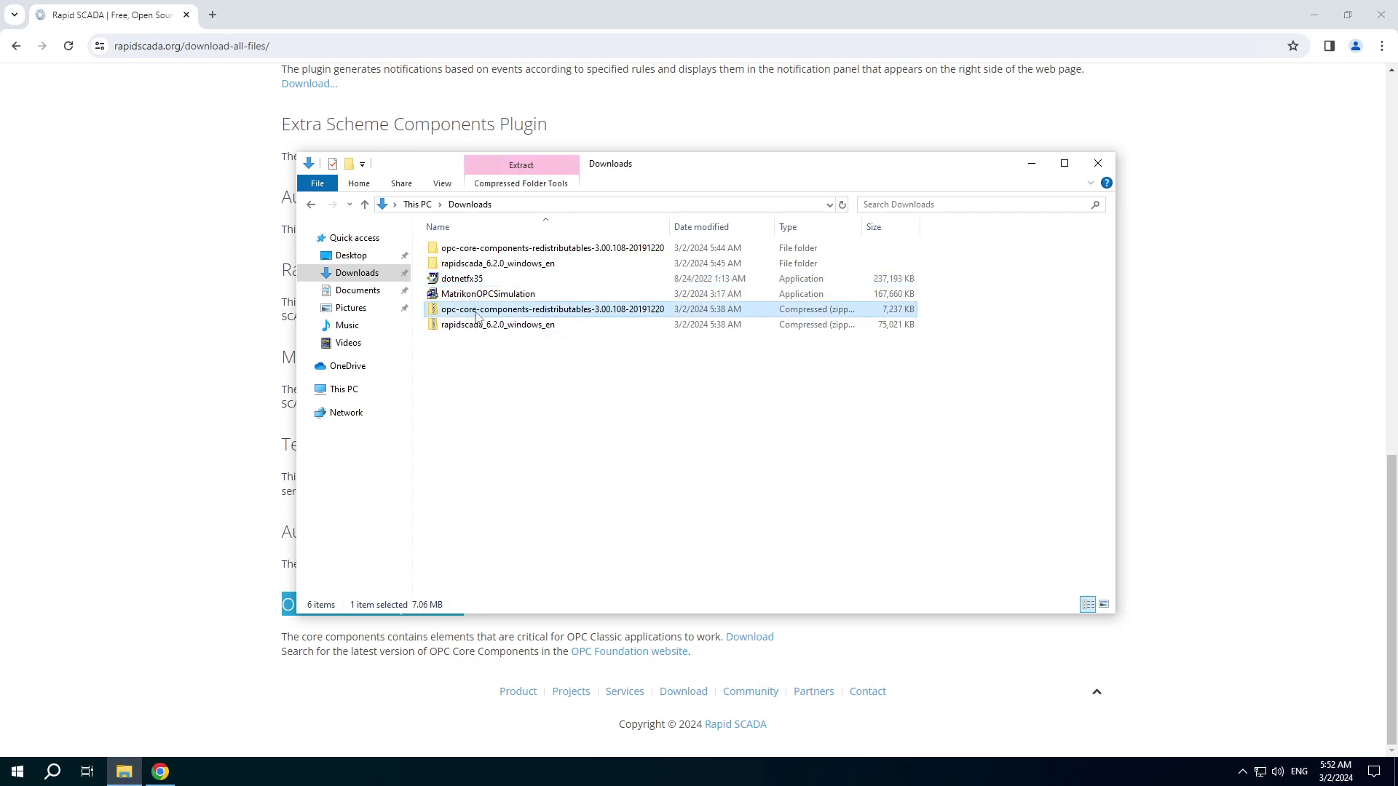
- Launch Rapid SCADA Administrator from the SCADA folder in the Start menu
{"action": "left_click", "coordinate": [447, 12]}
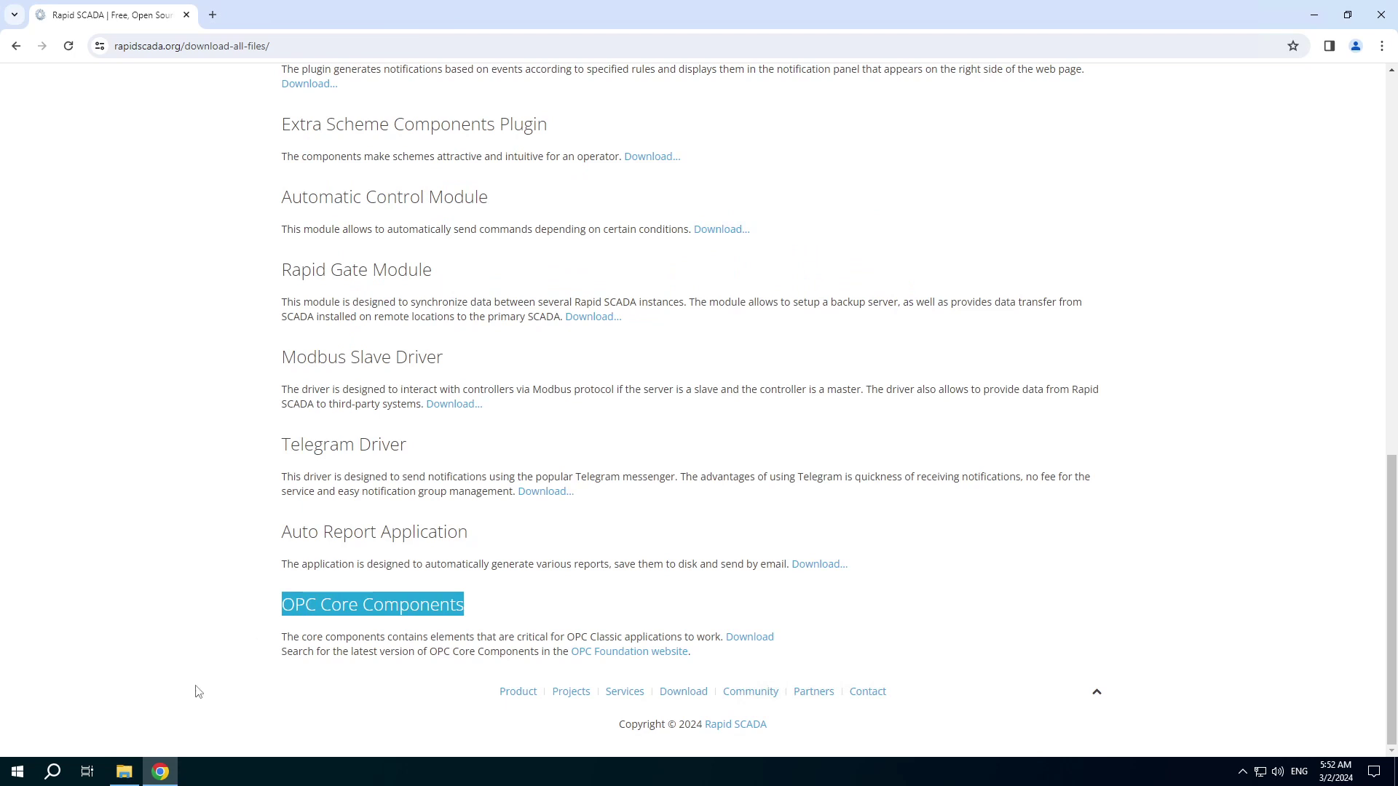
{"action": "left_click", "coordinate": [18, 771]}
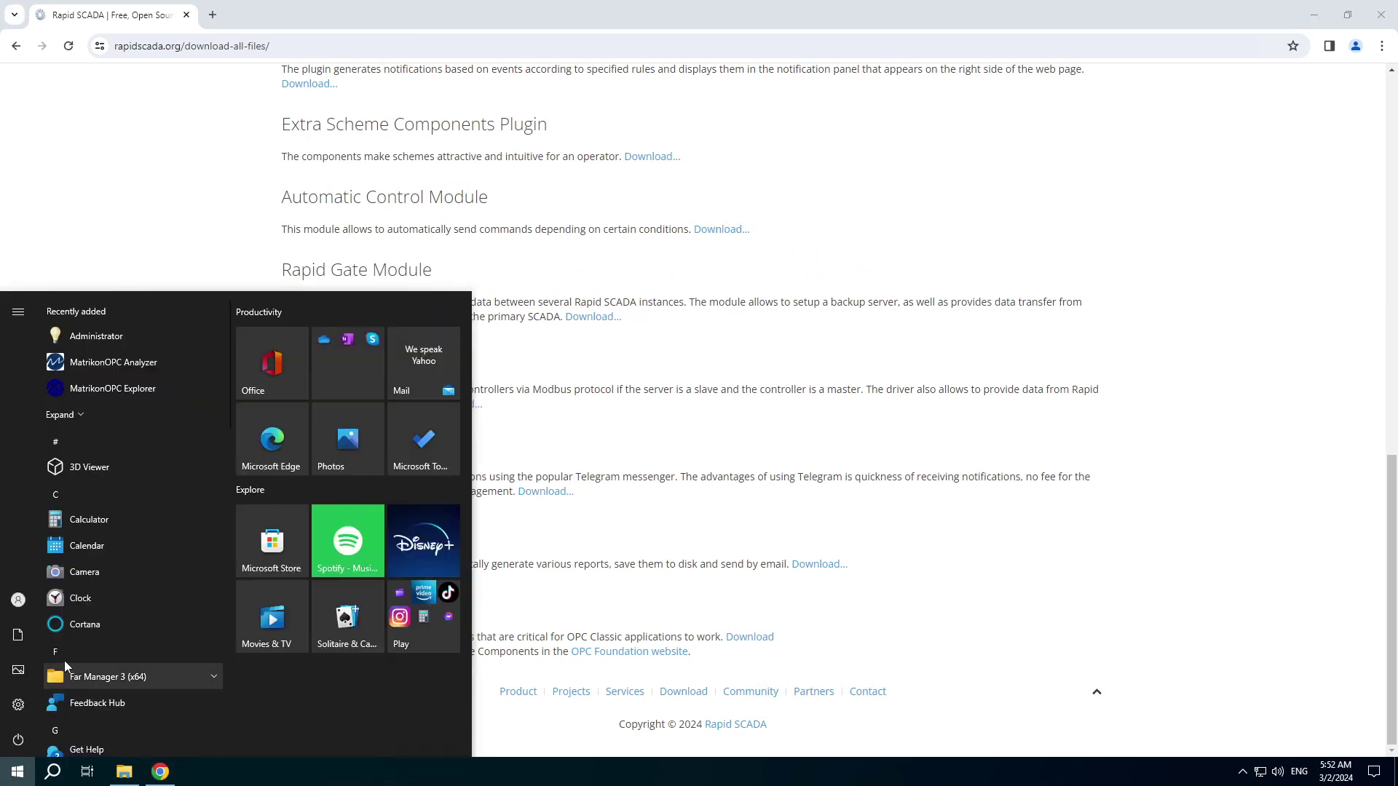
{"action": "left_click", "coordinate": [68, 651]}
{"action": "left_click", "coordinate": [110, 581]}
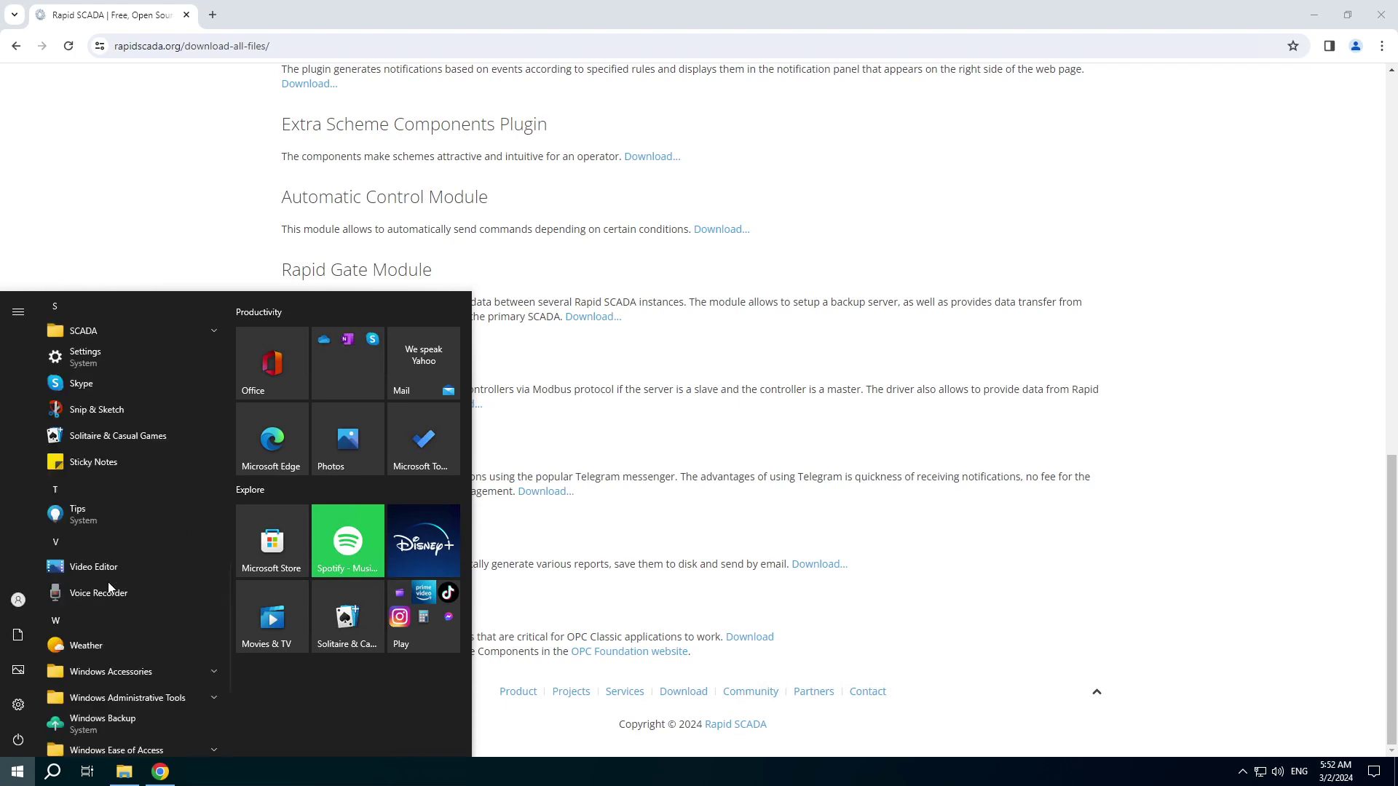
{"action": "left_click", "coordinate": [127, 331]}
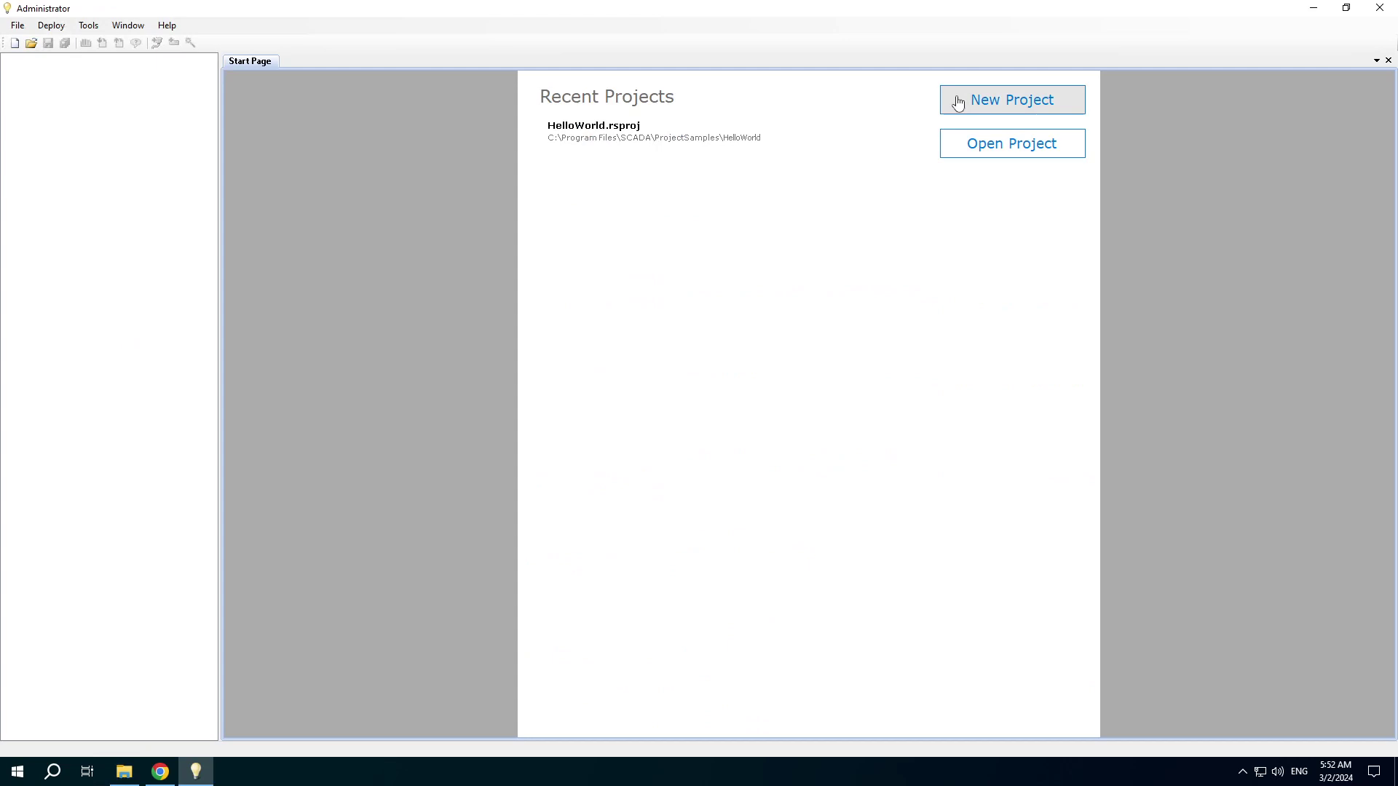
- Create a new empty project named OpcTest
{"action": "left_click", "coordinate": [958, 103]}
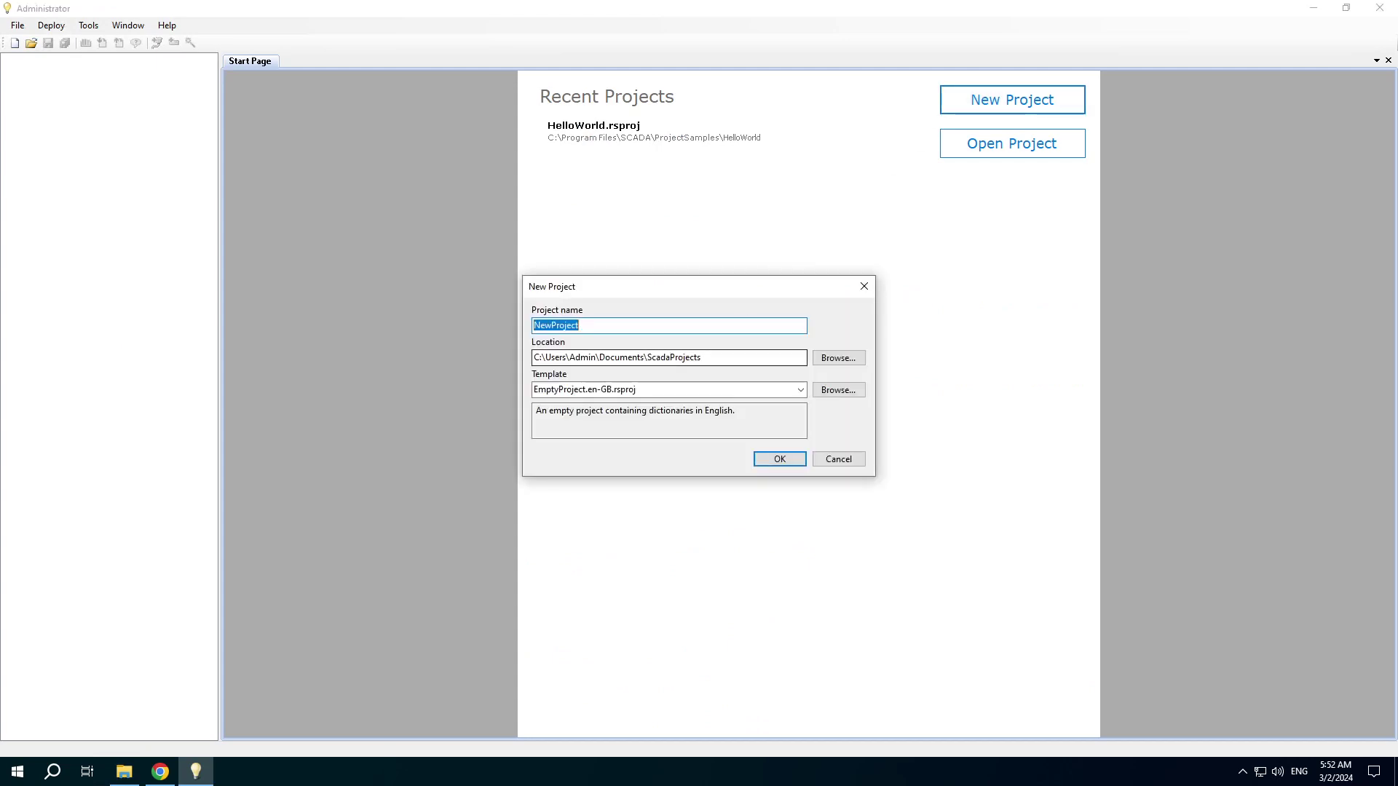
{"action": "type", "text": "0"}
{"action": "left_click", "coordinate": [769, 464]}
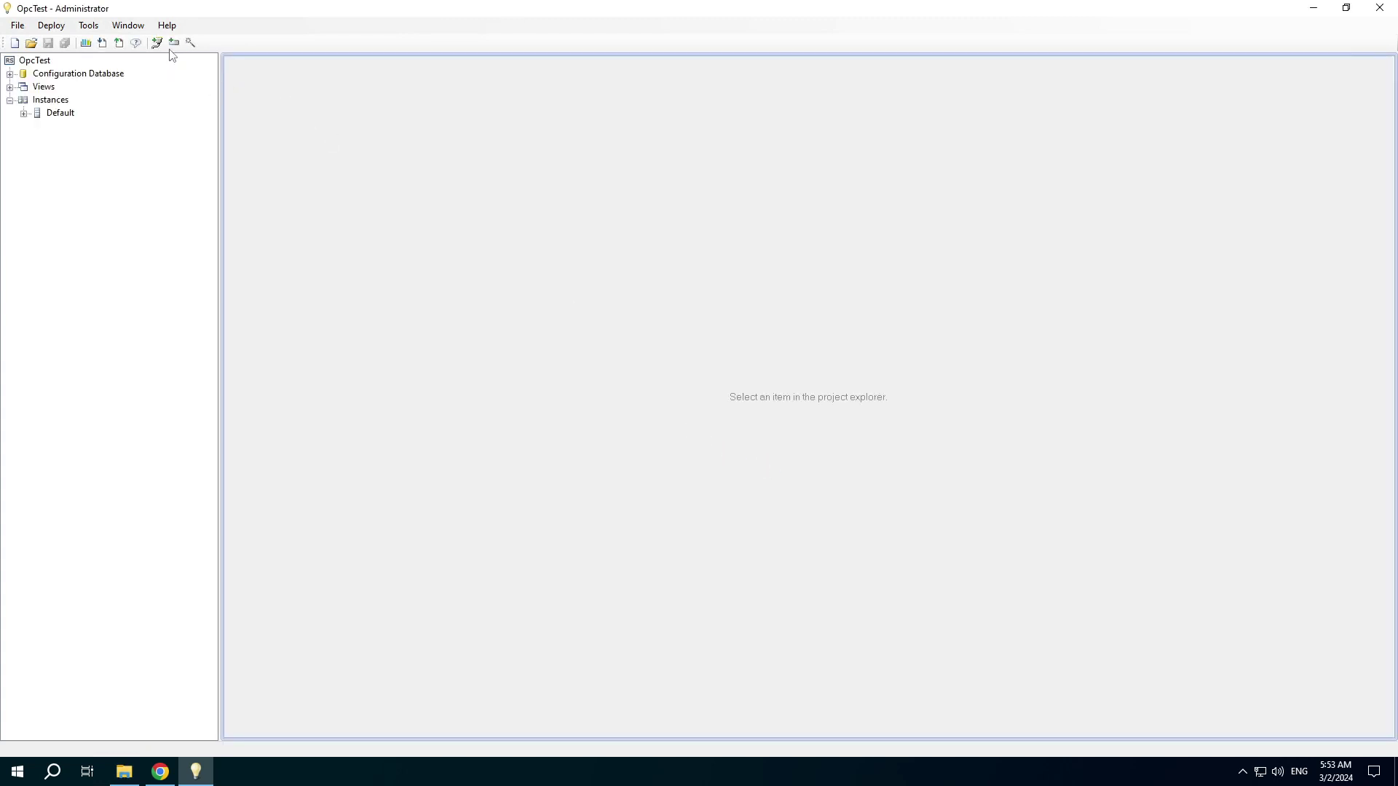
- Add communication line 1, 'OPC Line', to the Default instance's Communicator
{"action": "left_click", "coordinate": [156, 42]}
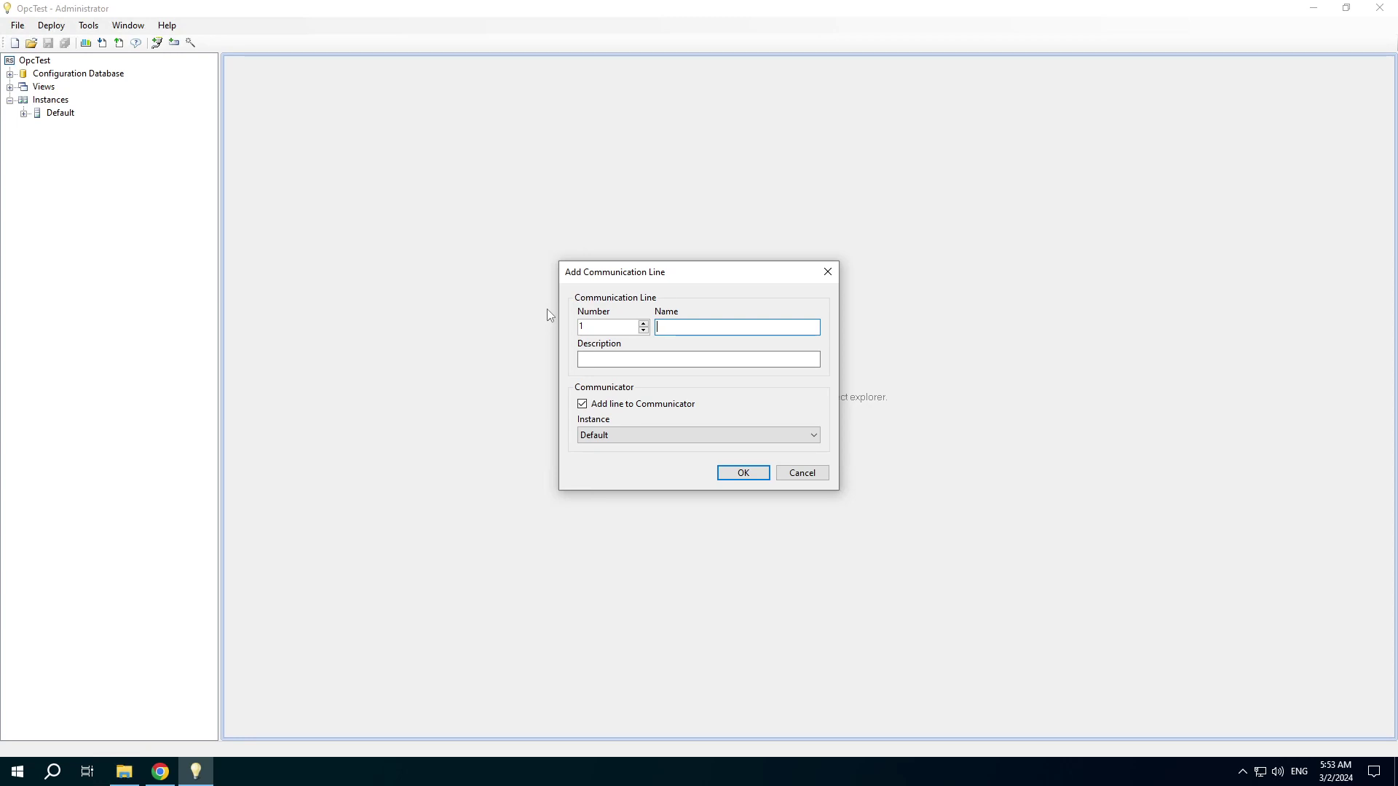
{"action": "type", "text": "OPC"}
{"action": "type", "text": " Line"}
{"action": "left_click", "coordinate": [728, 472]}
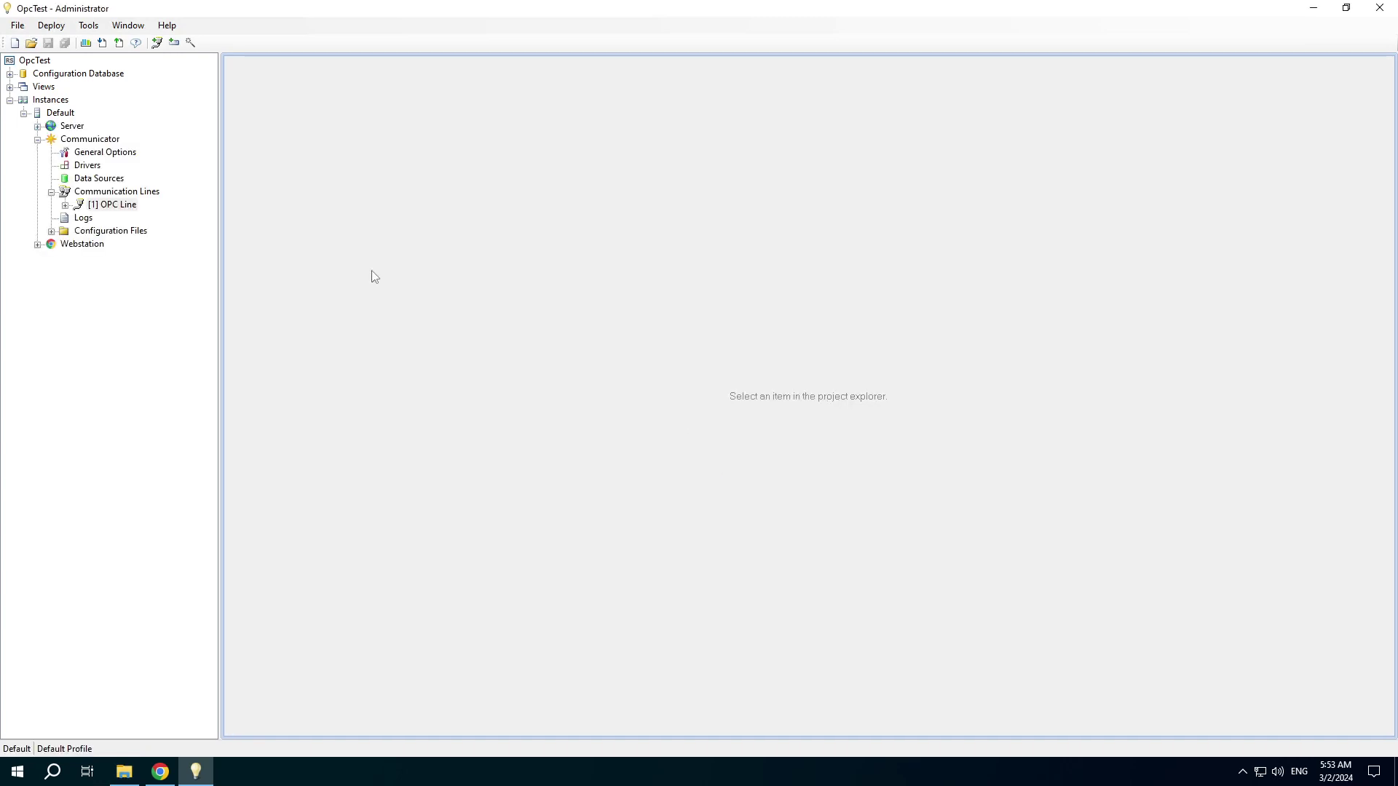
- Add device 1, 'OPC Client', of type OPC Classic to OPC Line
{"action": "left_click", "coordinate": [174, 42]}
{"action": "type", "text": "OPC"}
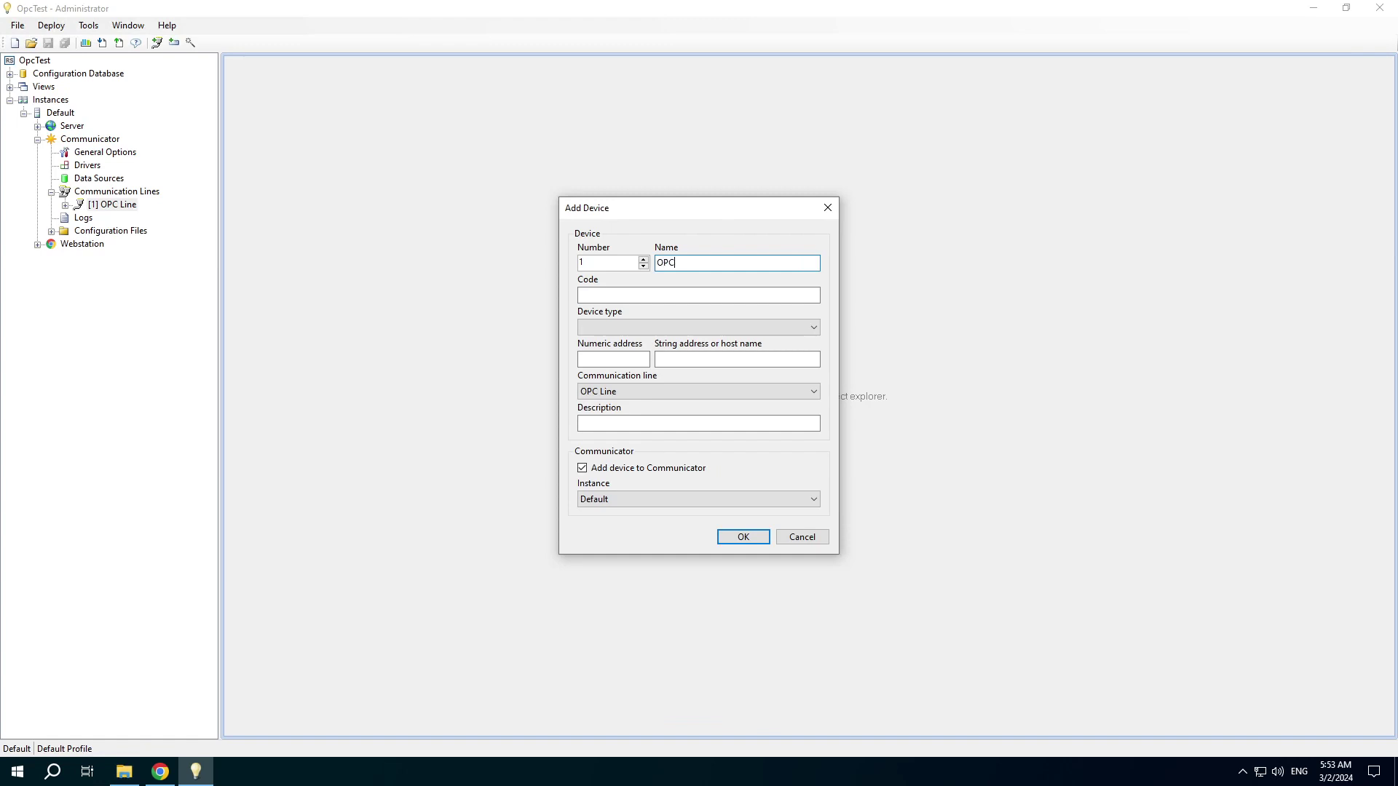
{"action": "type", "text": " Client"}
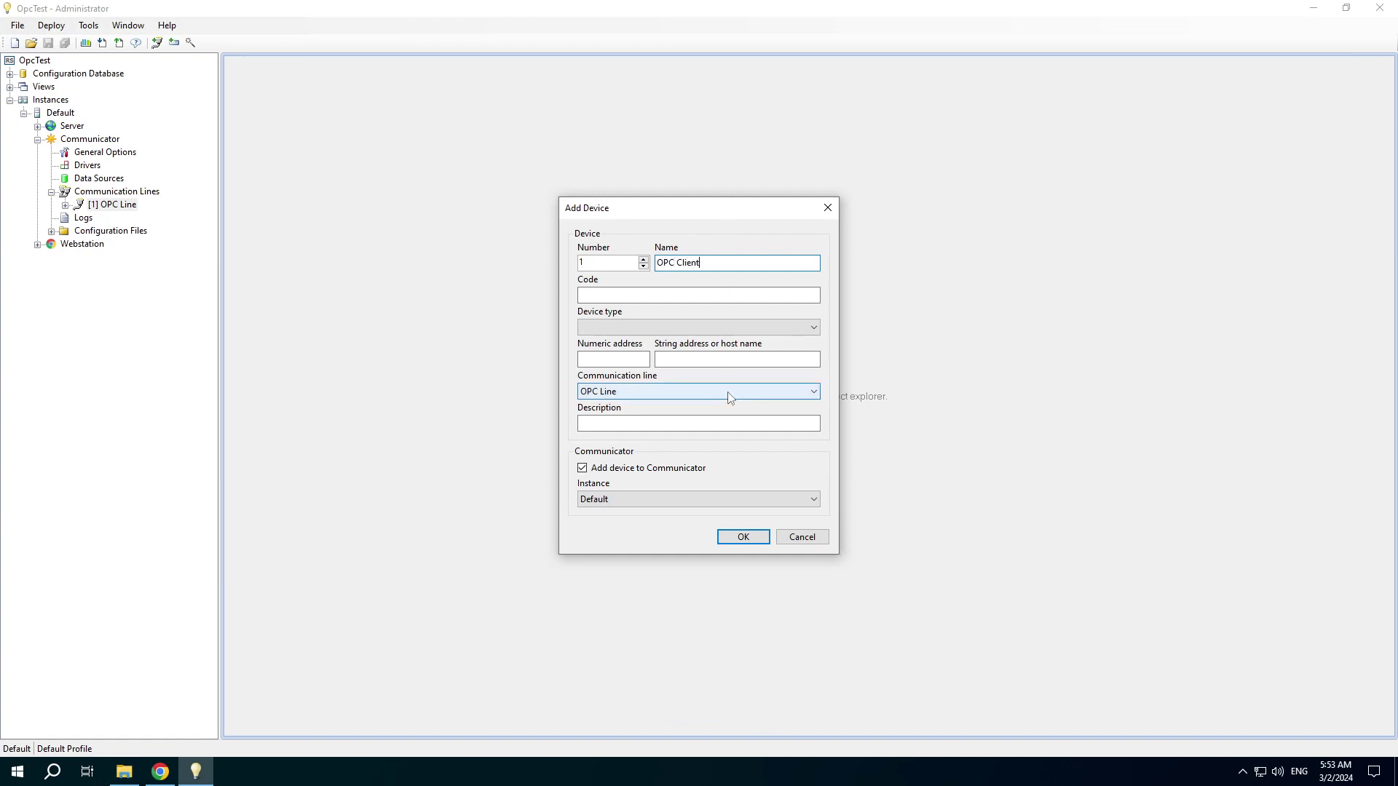
{"action": "left_click", "coordinate": [706, 330]}
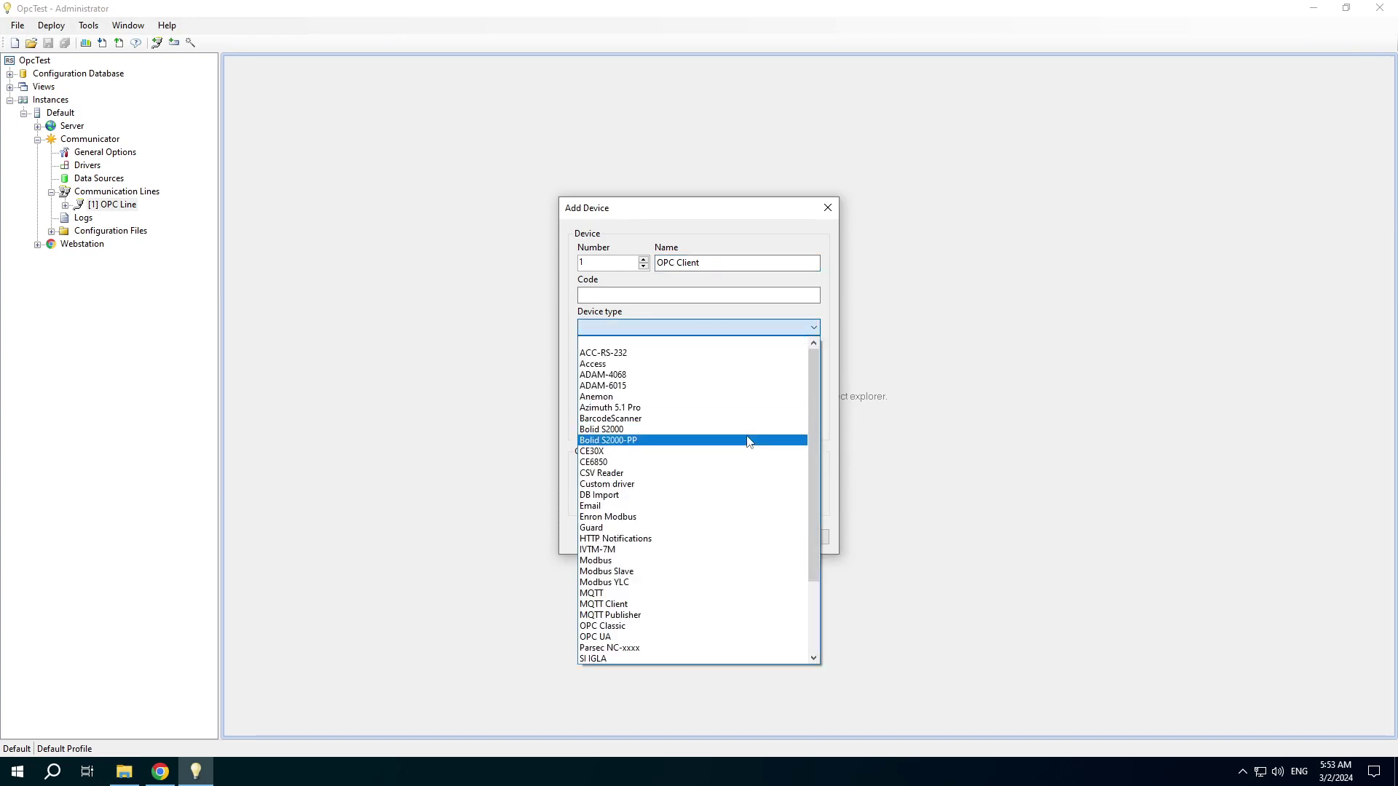
{"action": "scroll", "coordinate": [748, 442], "scroll_direction": "down", "scroll_amount": 1}
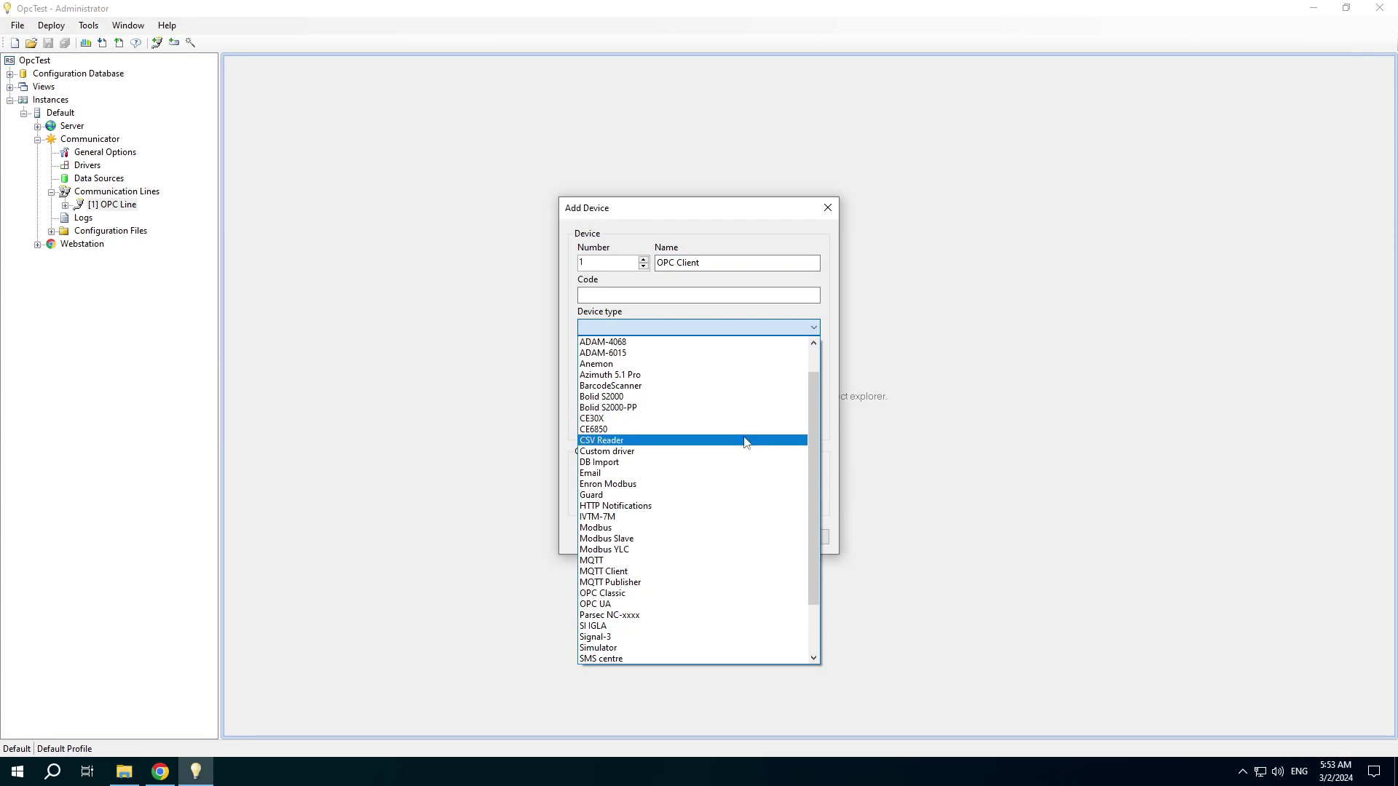
{"action": "left_click", "coordinate": [628, 595]}
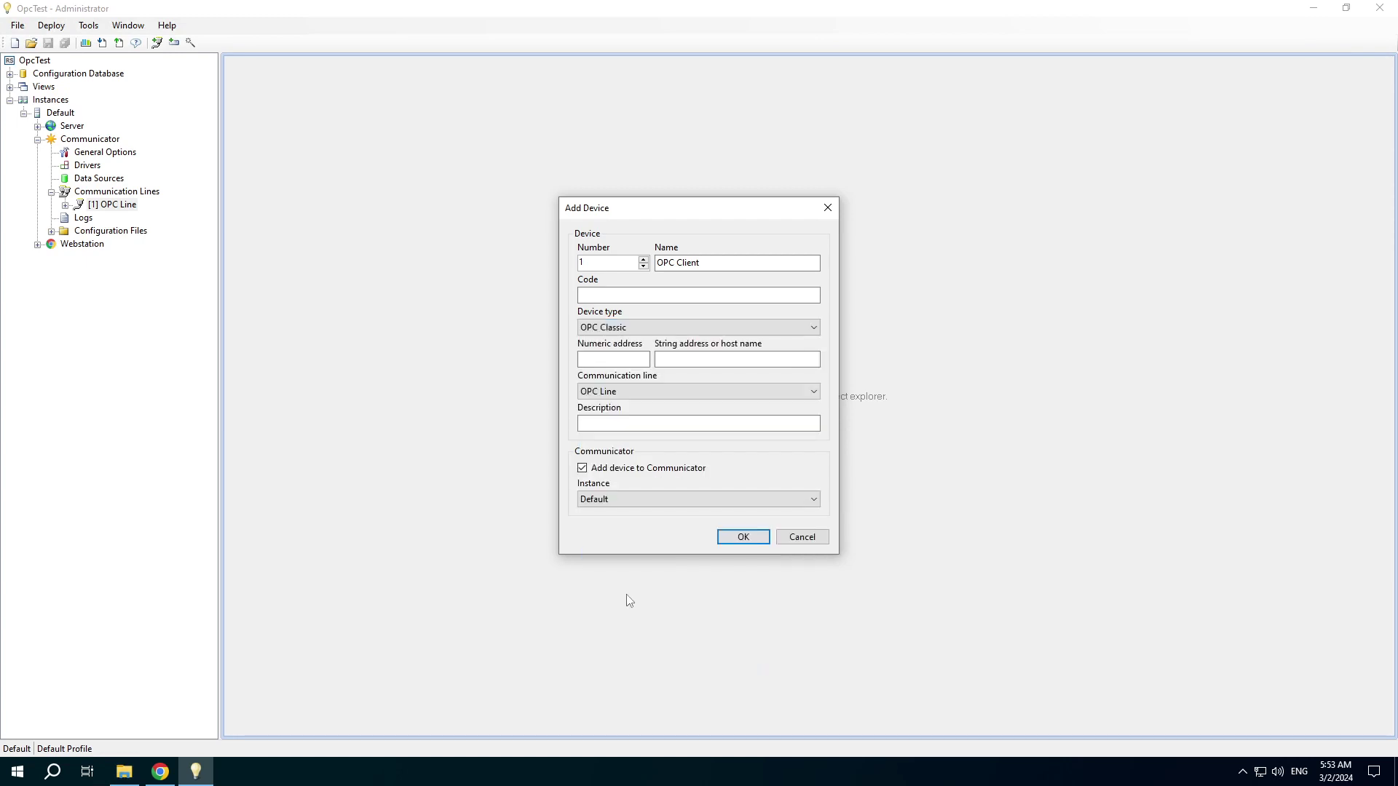
{"action": "left_click", "coordinate": [742, 536]}
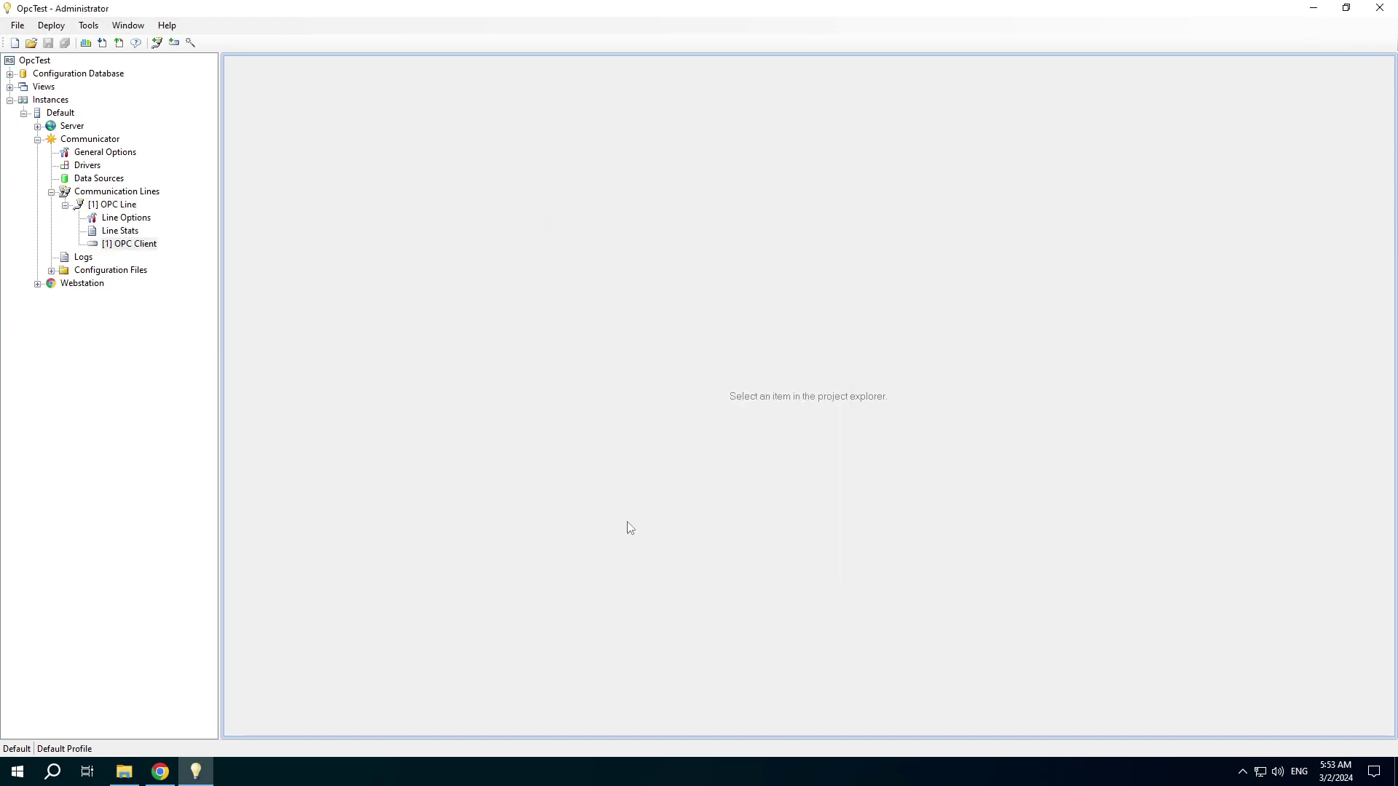
- Set the OPC Client device's server to Matrikon.OPC.Simulation in its properties
{"action": "right_click", "coordinate": [117, 251]}
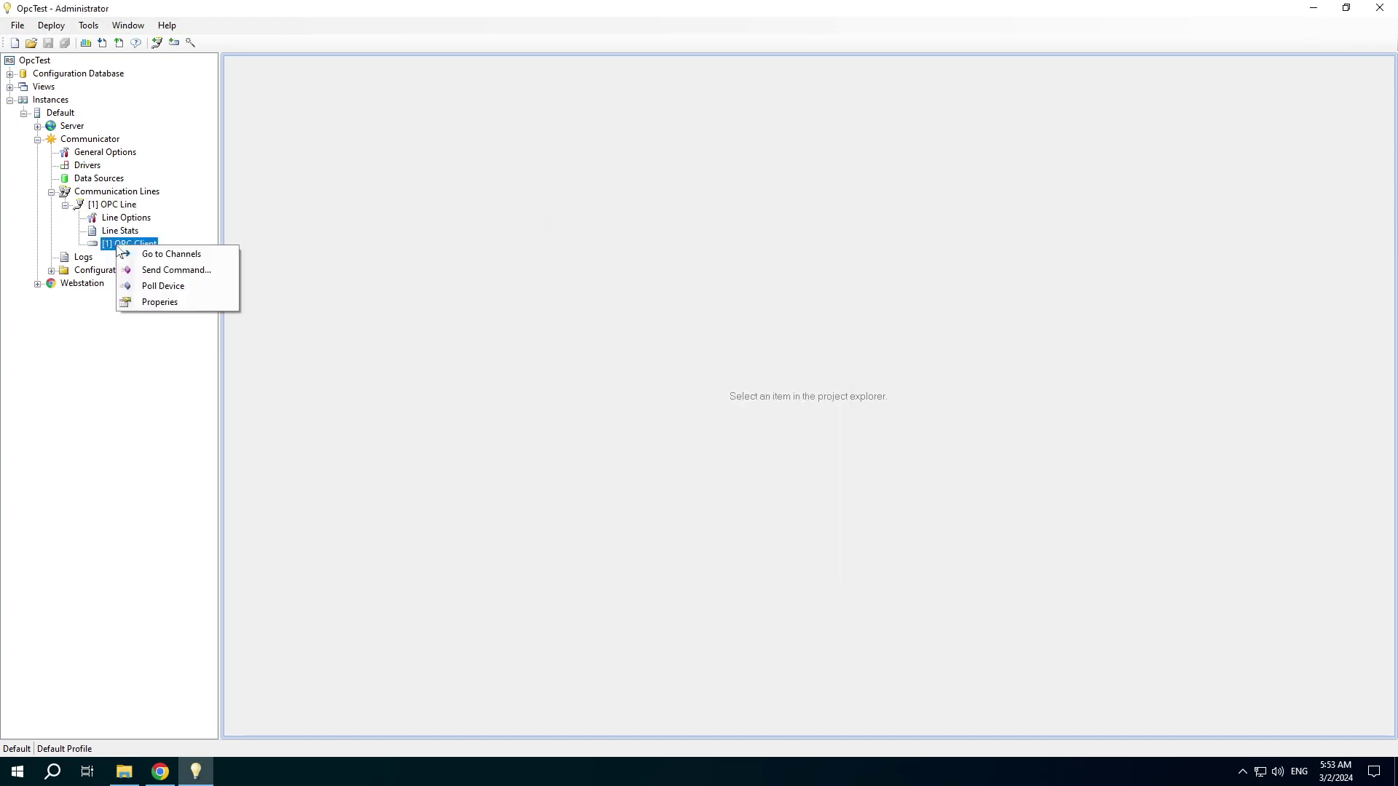
{"action": "left_click", "coordinate": [160, 301]}
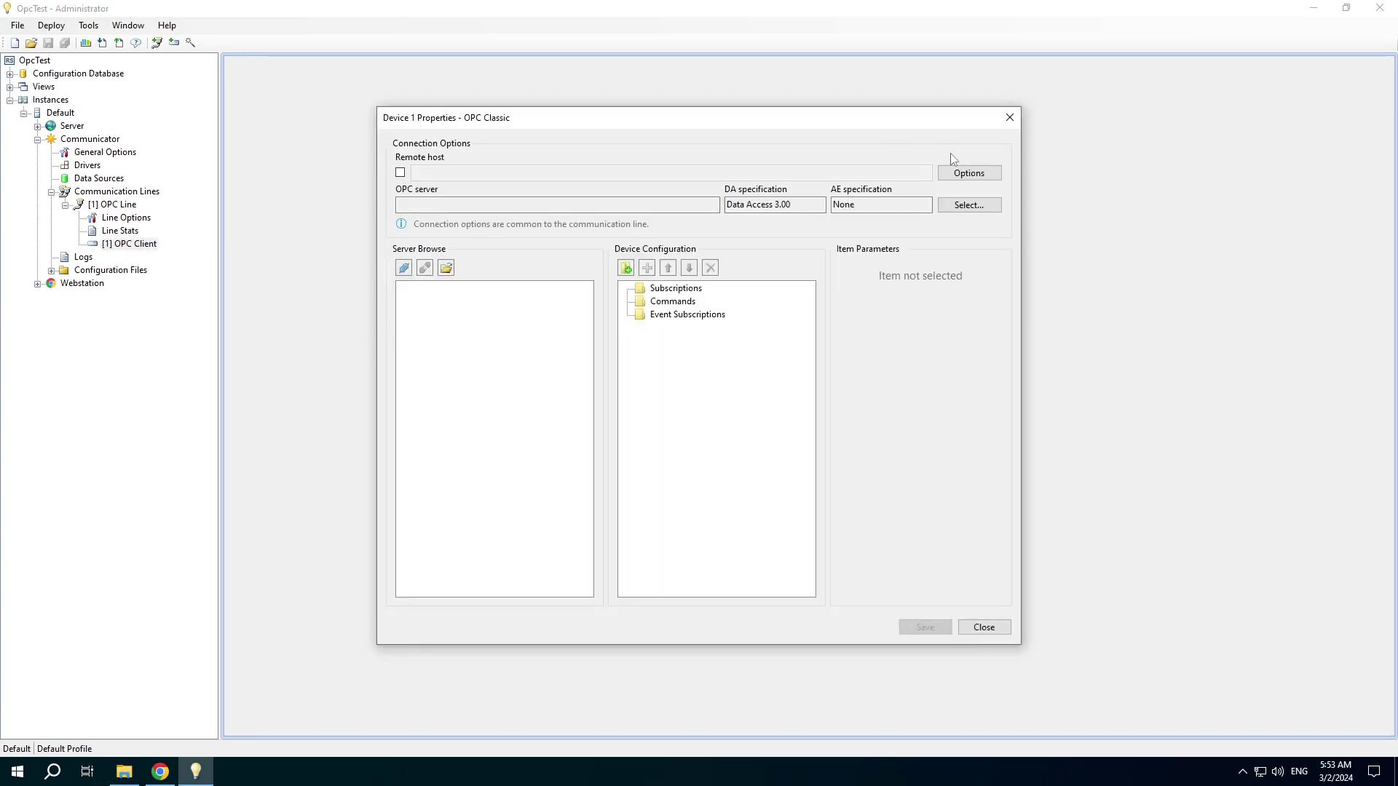
{"action": "left_click", "coordinate": [946, 205]}
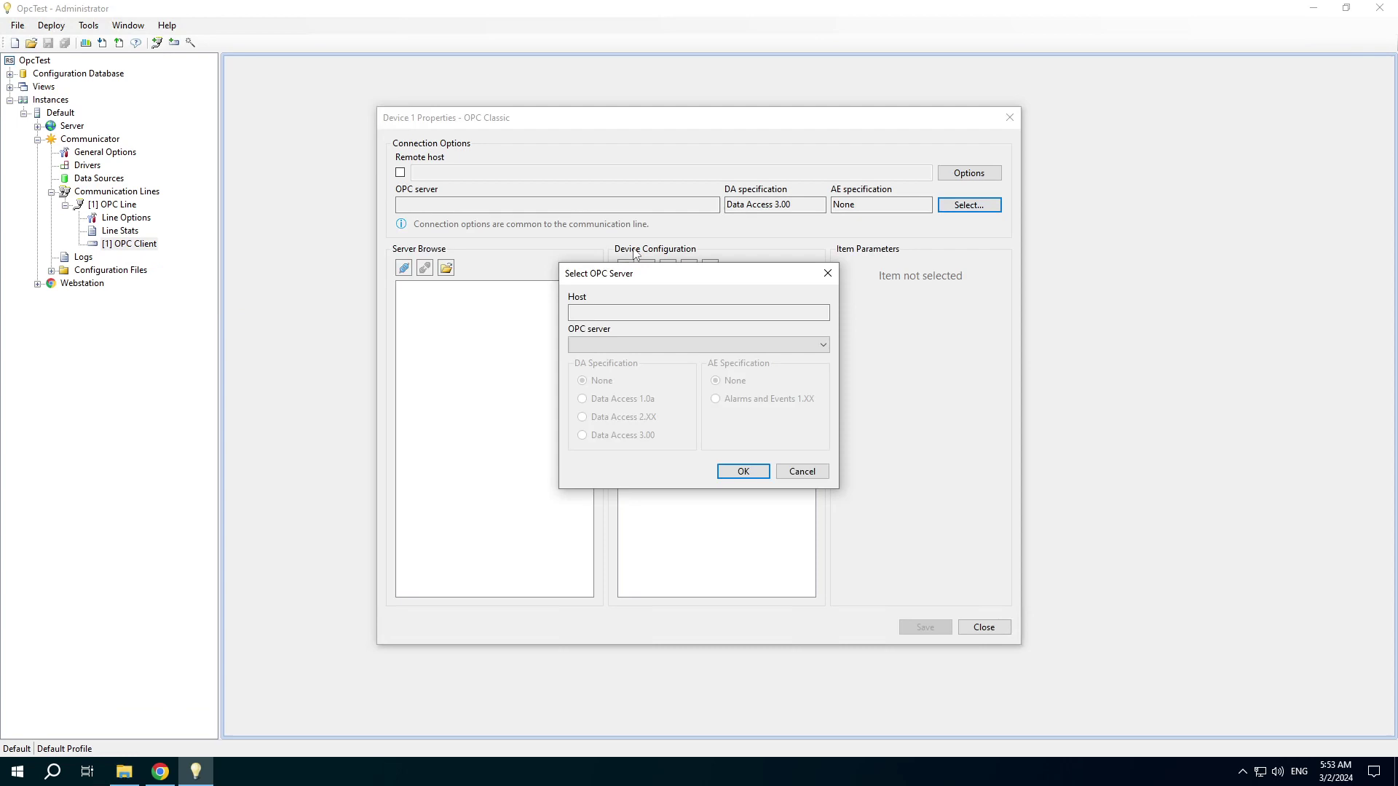
{"action": "left_click", "coordinate": [613, 346]}
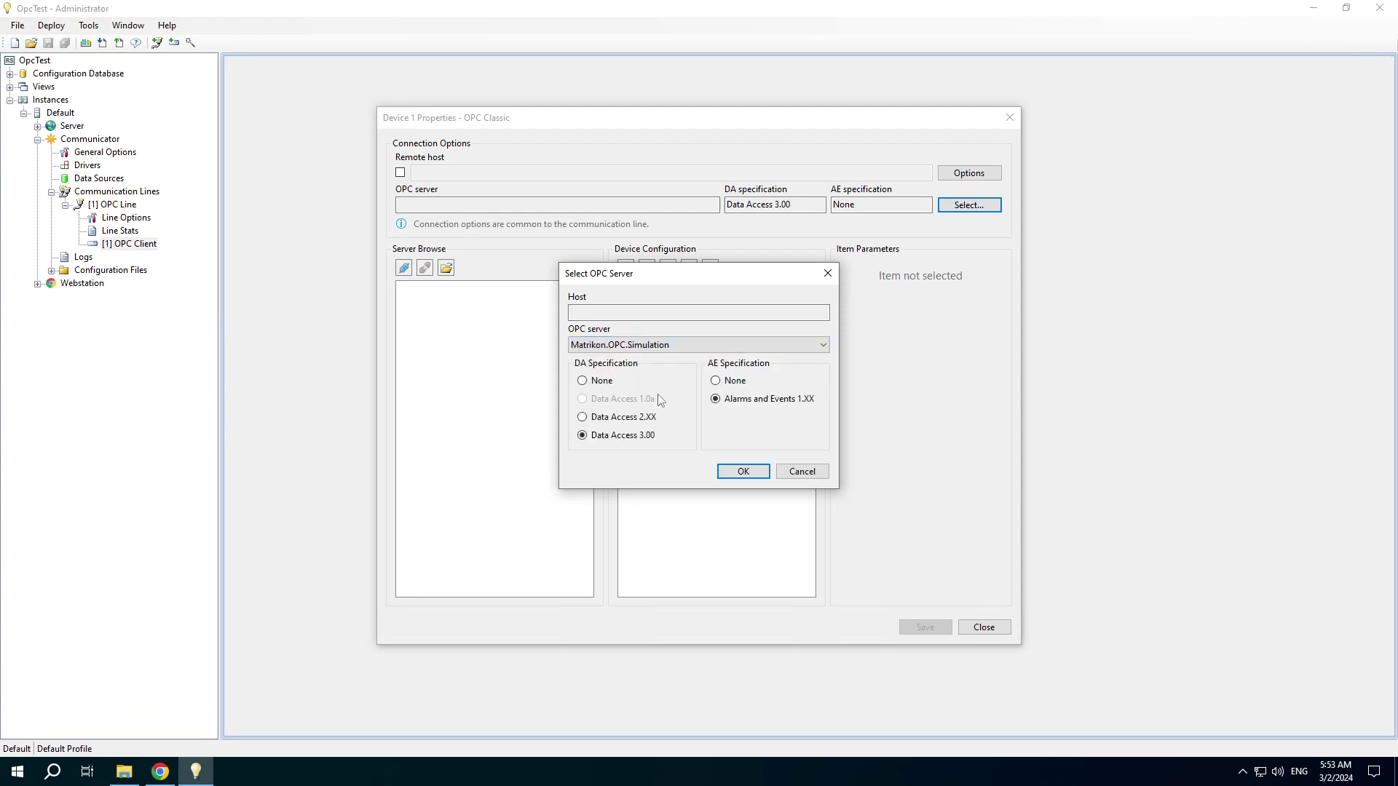
{"action": "left_click", "coordinate": [743, 471]}
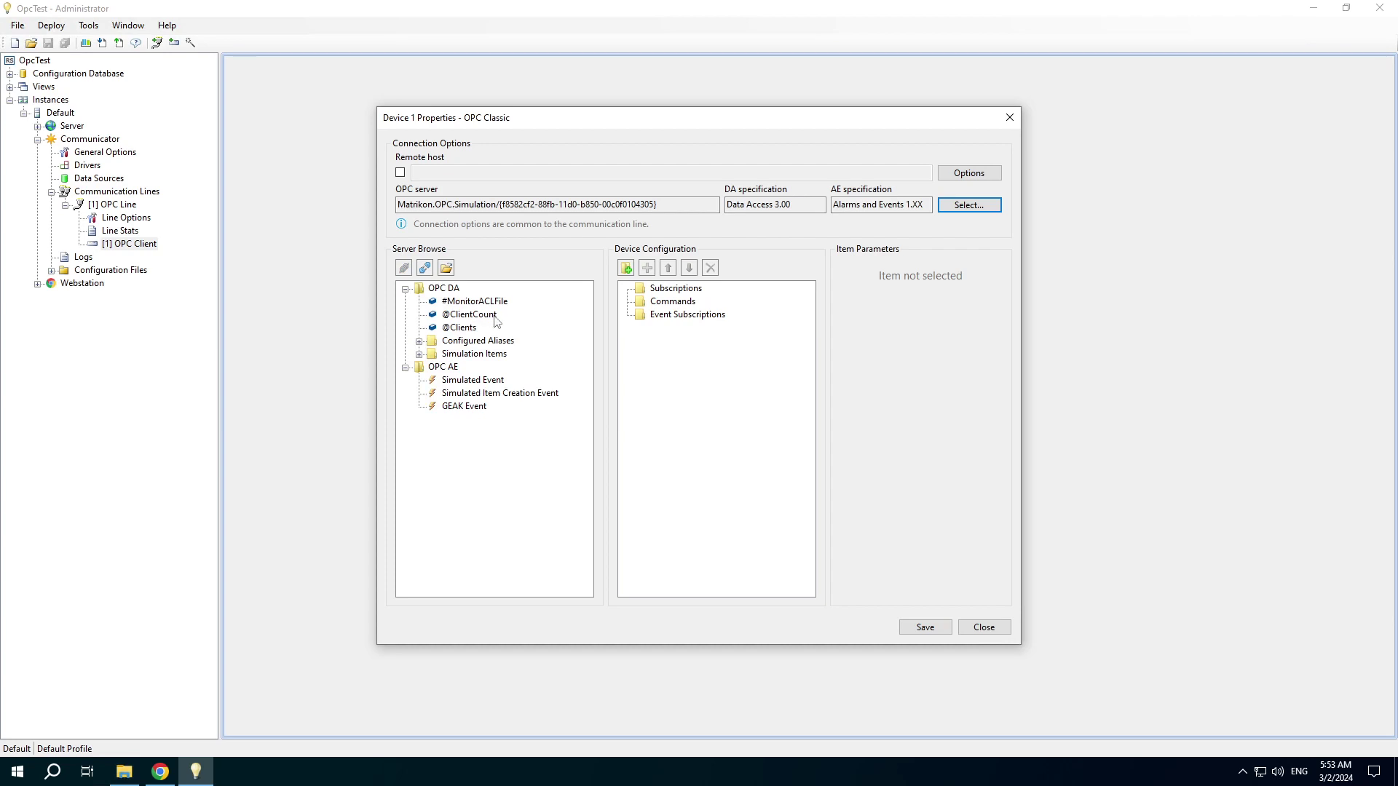
- Subscribe Group 1 to the Bucket Brigade.Real8 simulation item
{"action": "left_click", "coordinate": [419, 354]}
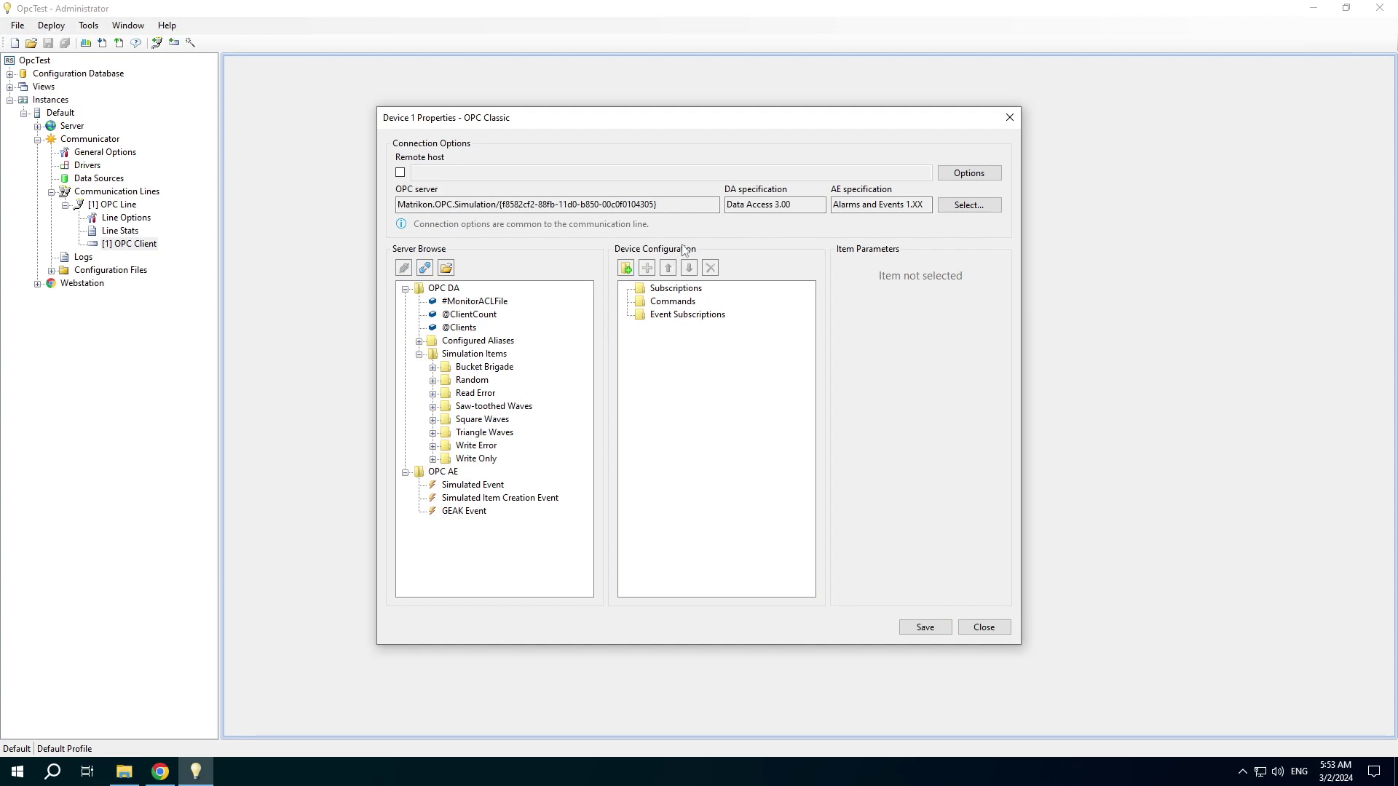
{"action": "left_click", "coordinate": [628, 270]}
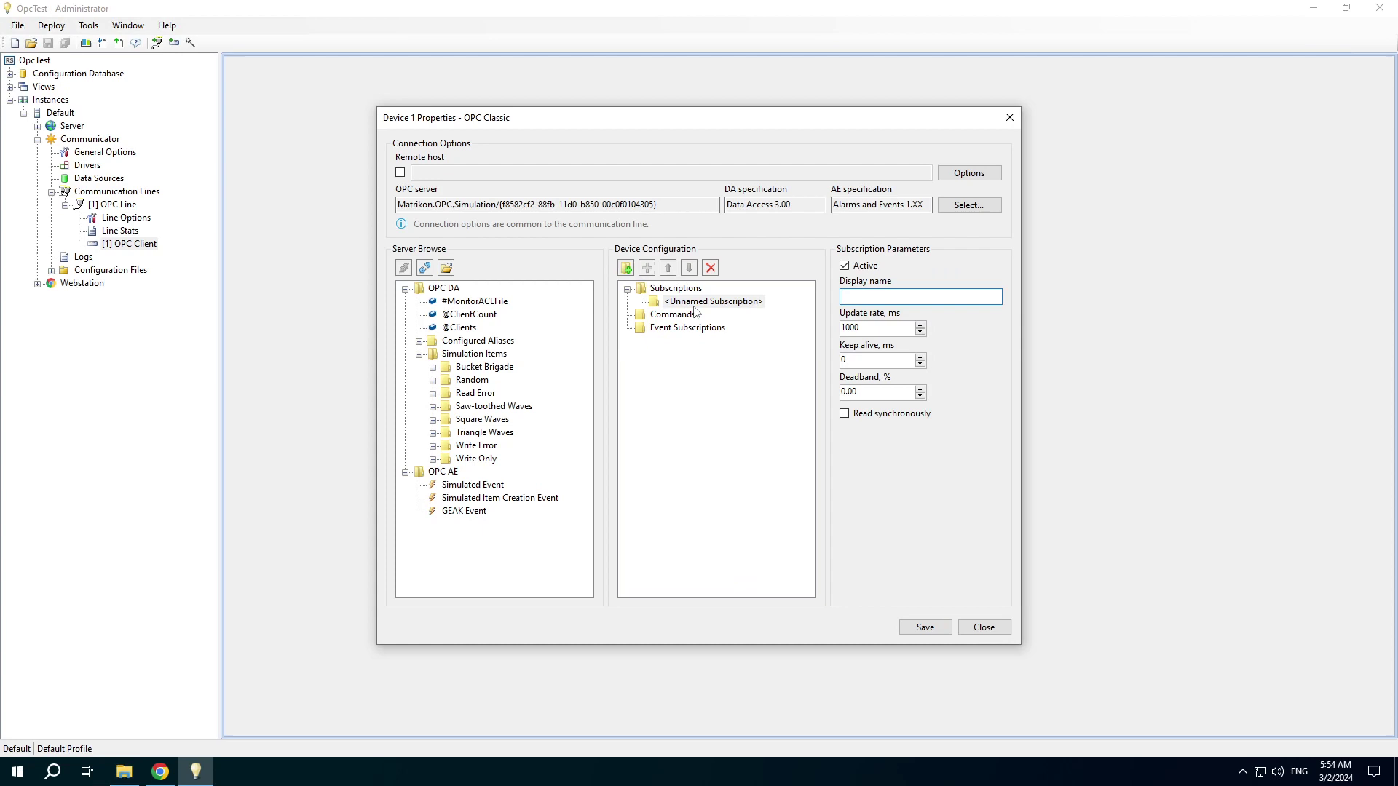
{"action": "type", "text": "G"}
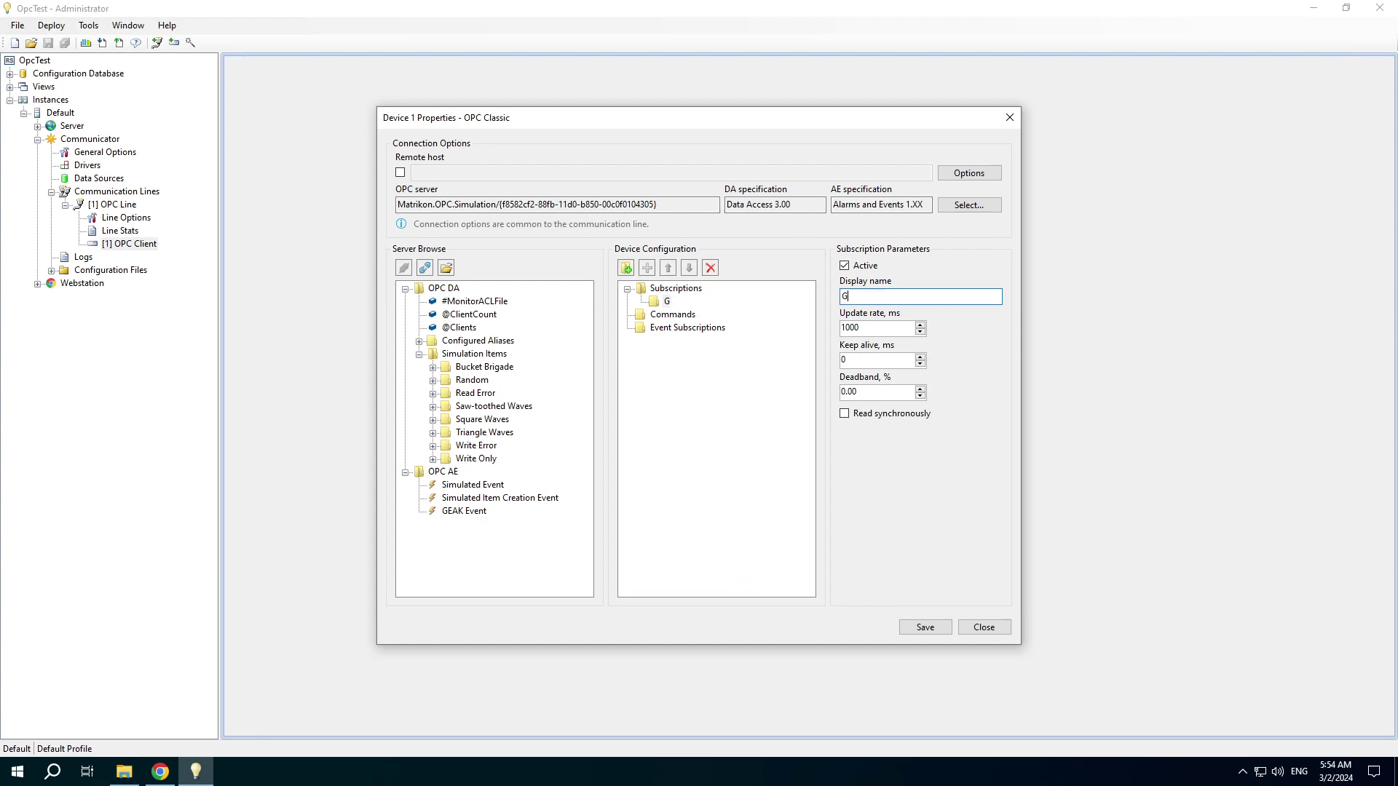
{"action": "type", "text": "roup 1"}
{"action": "left_click", "coordinate": [432, 367]}
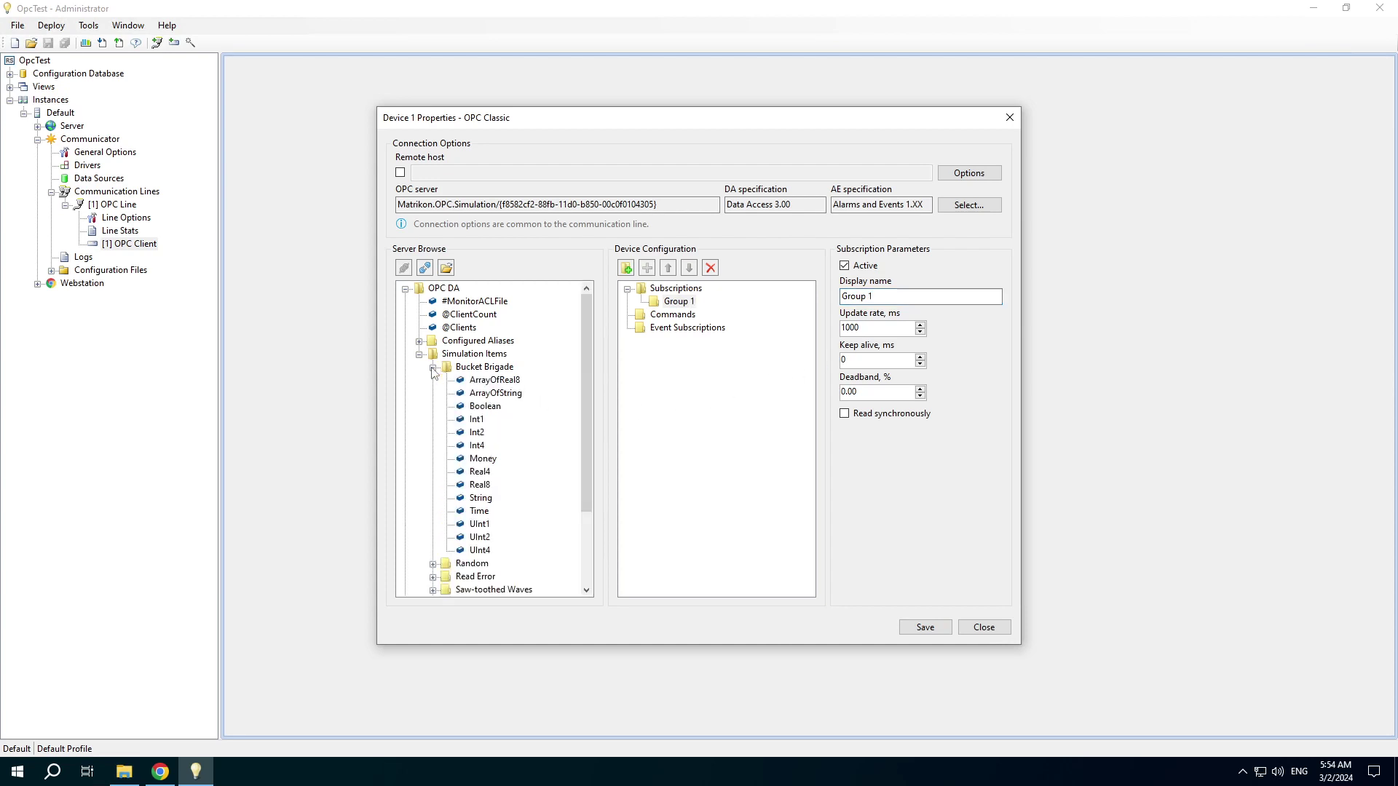
{"action": "double_click", "coordinate": [478, 484]}
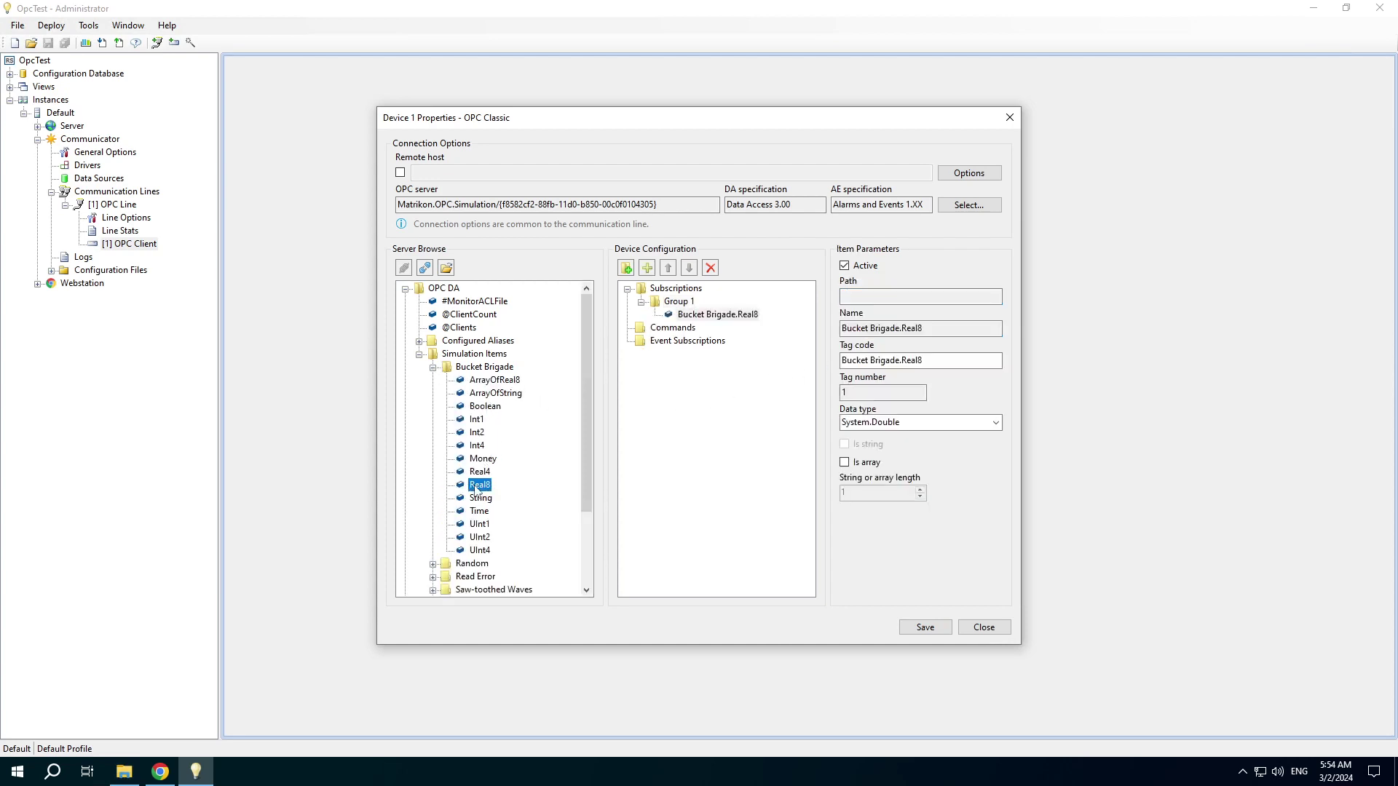
- Add Group 2 with Random.Int4, Random.Real8 and Random.Boolean, then save
{"action": "left_click", "coordinate": [628, 270]}
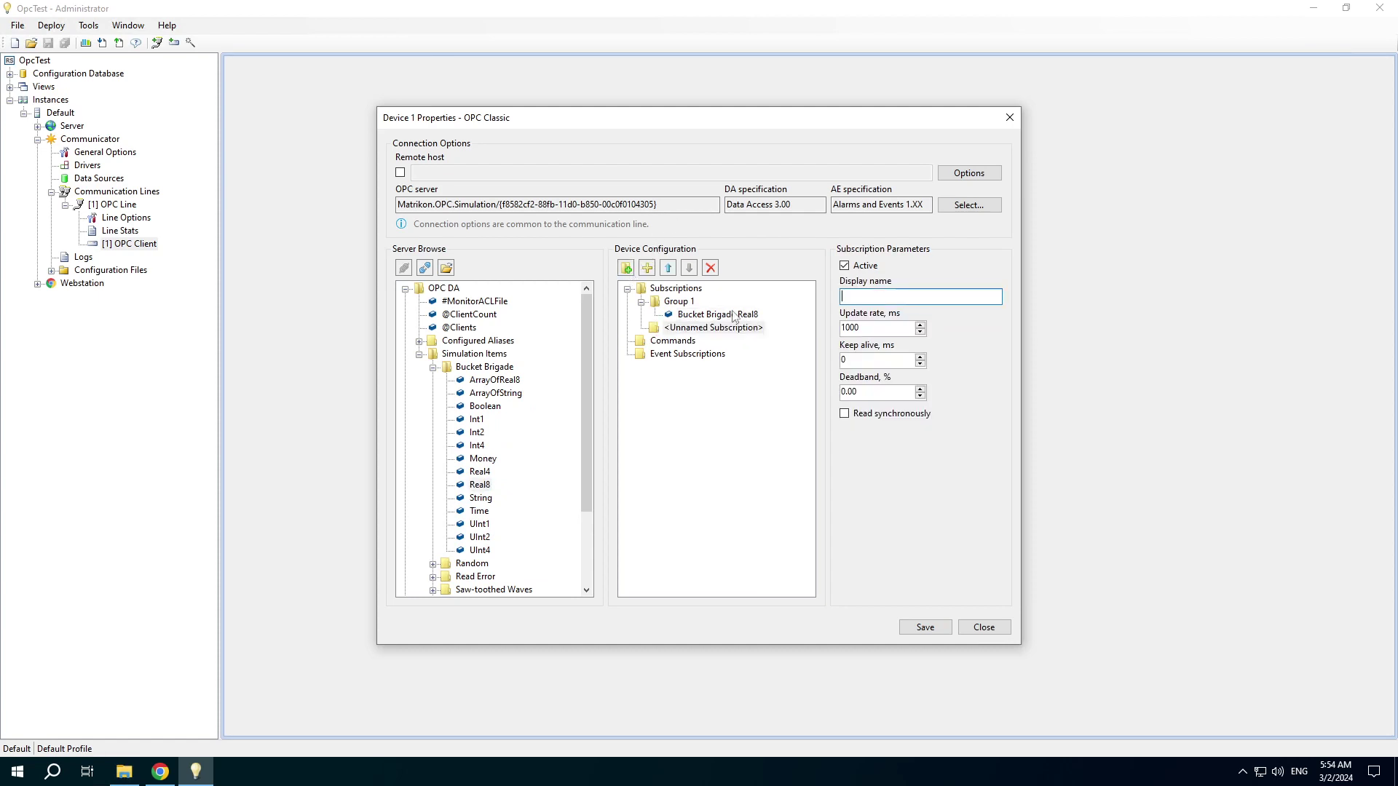
{"action": "type", "text": "Group 2"}
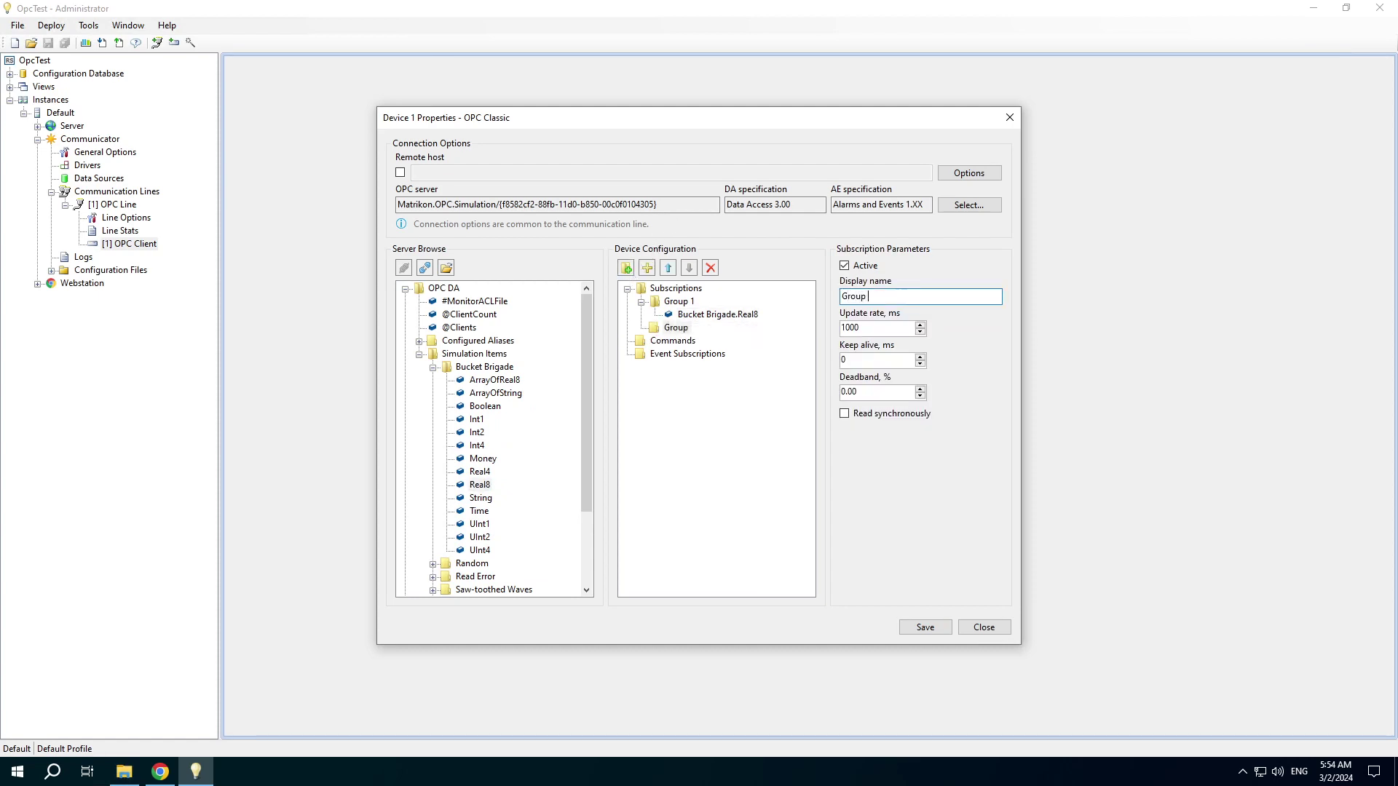
{"action": "left_click", "coordinate": [433, 366]}
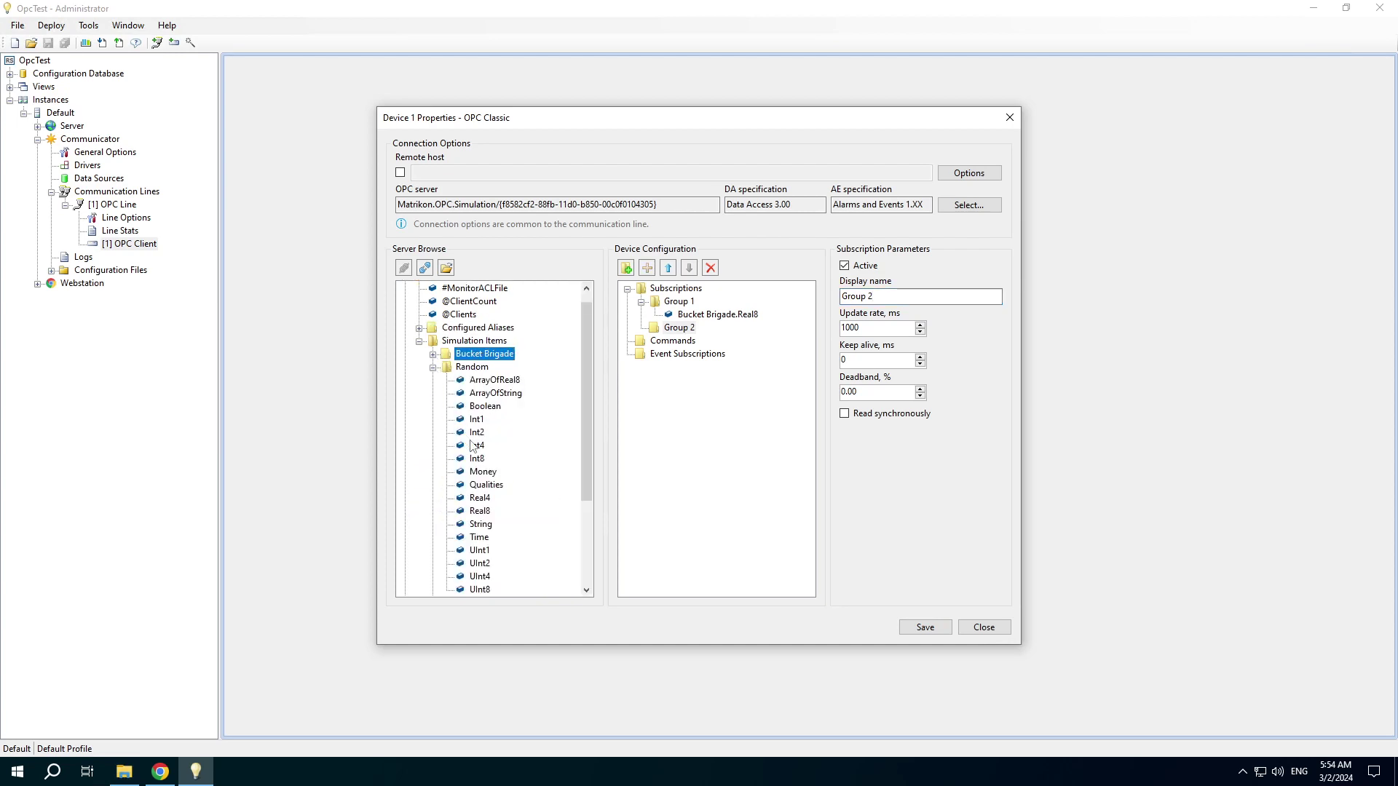
{"action": "double_click", "coordinate": [476, 446]}
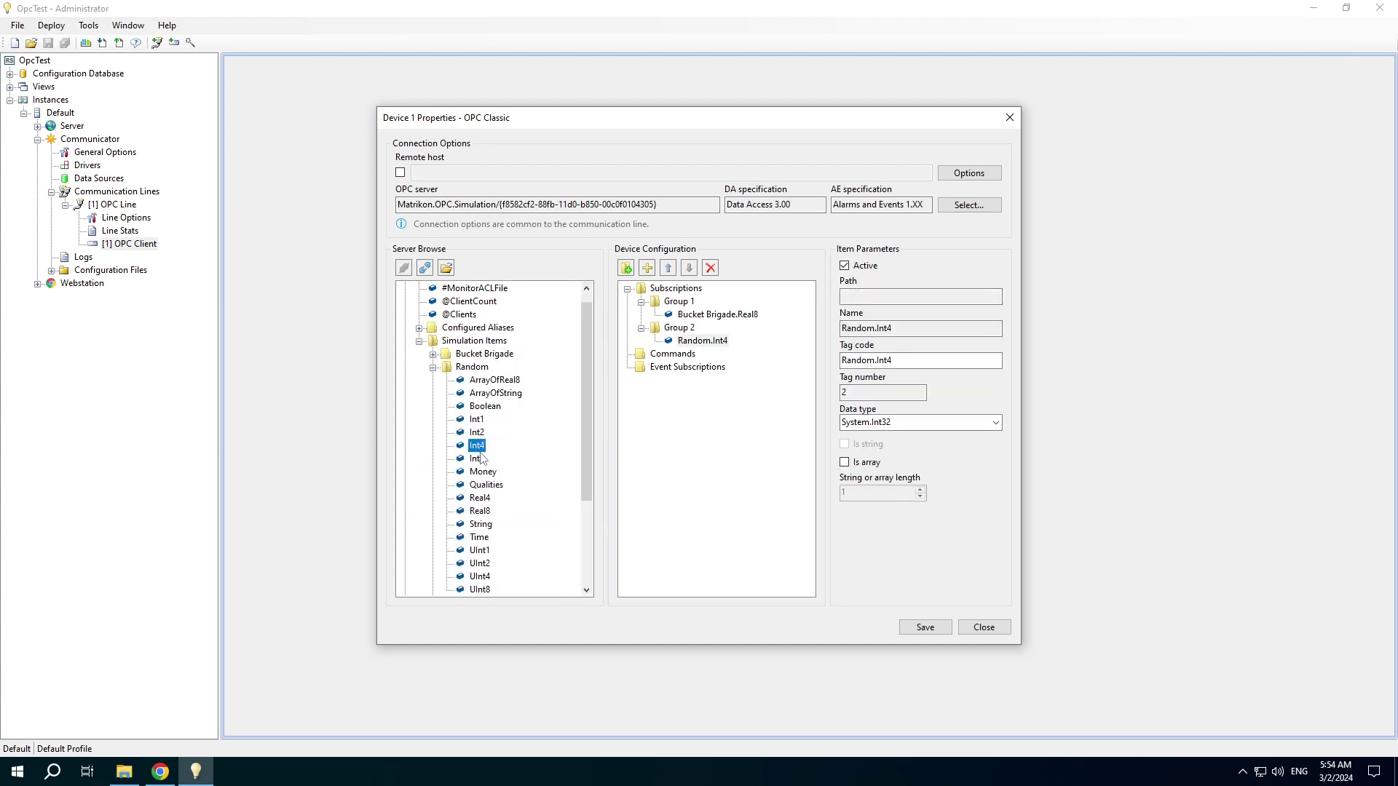
{"action": "double_click", "coordinate": [483, 512]}
{"action": "double_click", "coordinate": [485, 406]}
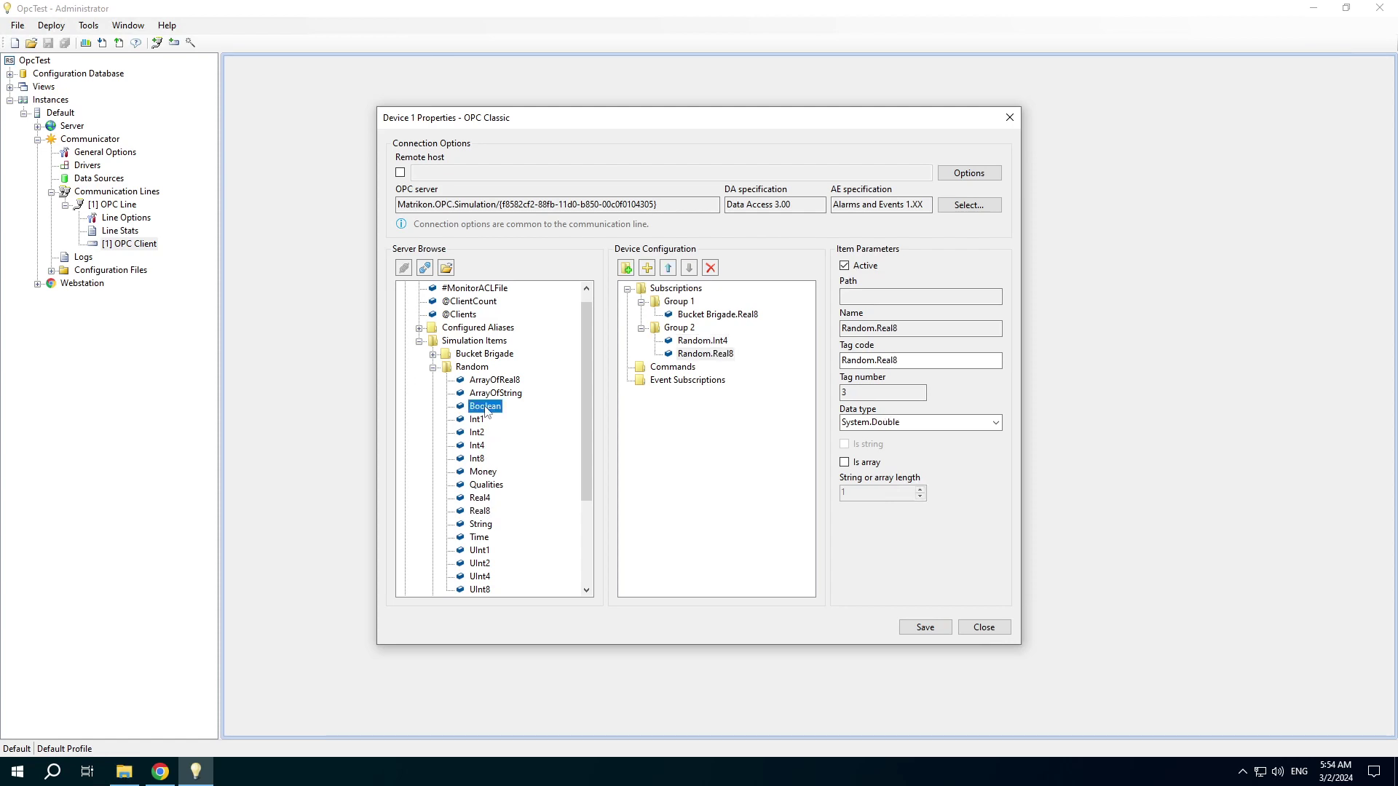
{"action": "left_click", "coordinate": [923, 628]}
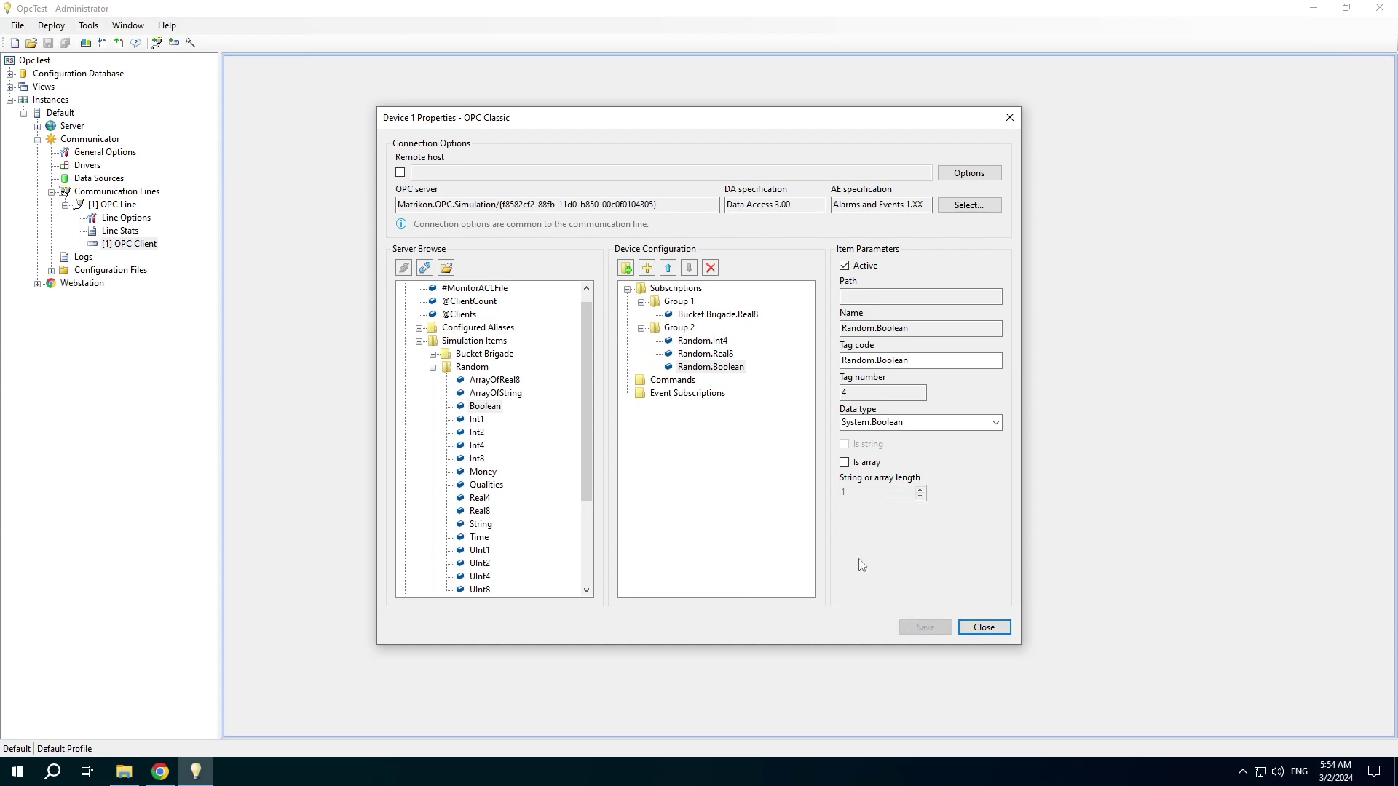
- Generate channels 101–104 for the OPC Client device under the Enterprise object
{"action": "left_click", "coordinate": [1003, 629]}
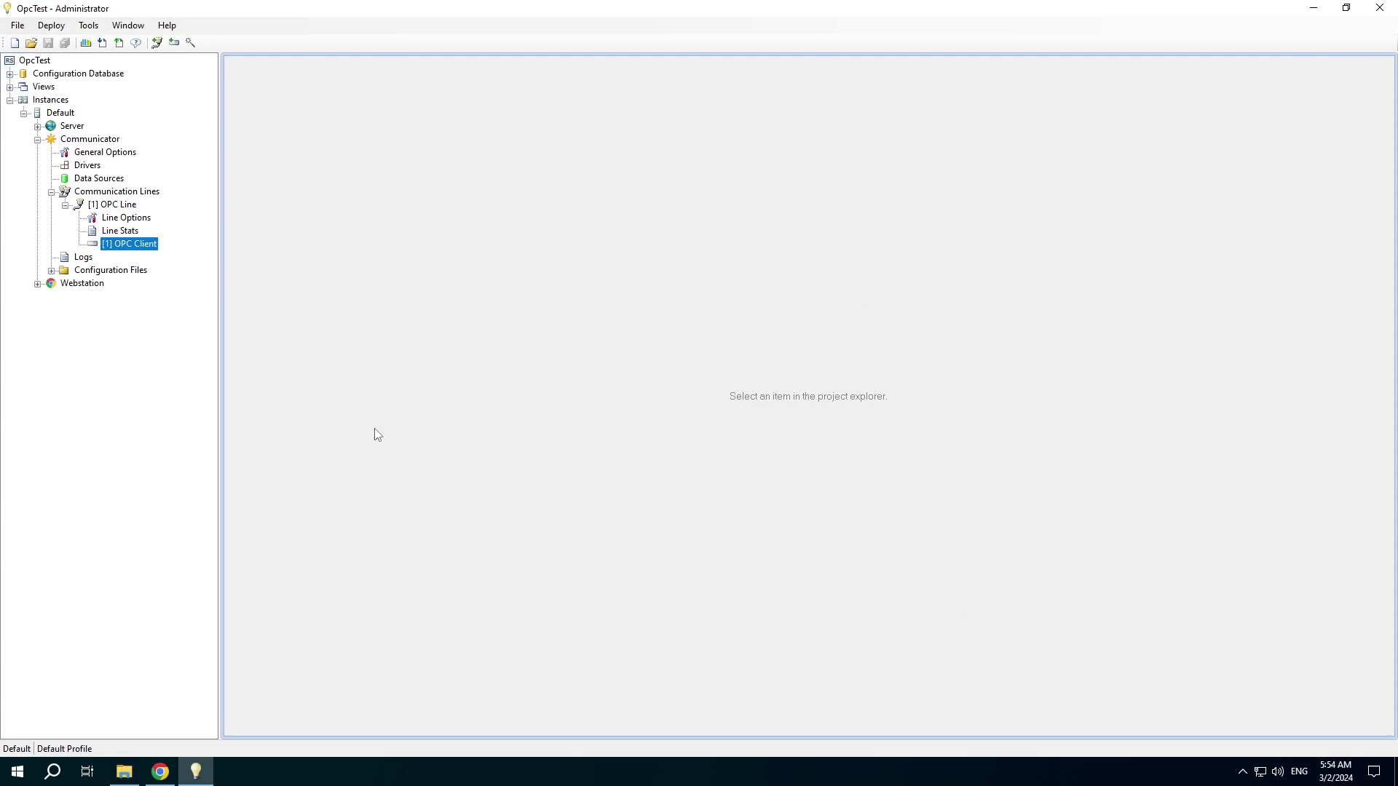
{"action": "left_click", "coordinate": [190, 43]}
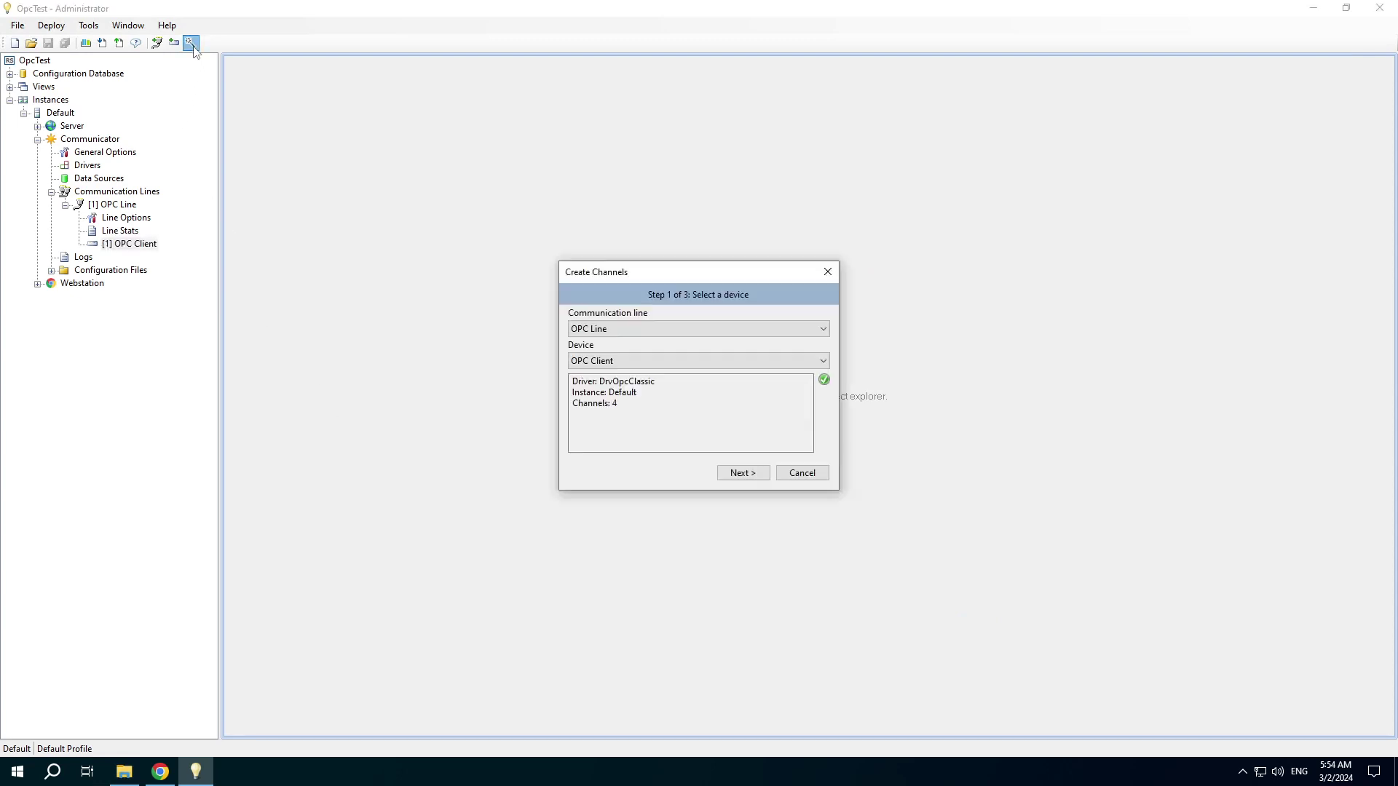
{"action": "left_click", "coordinate": [743, 472]}
{"action": "left_click", "coordinate": [662, 369]}
{"action": "left_click", "coordinate": [661, 387]}
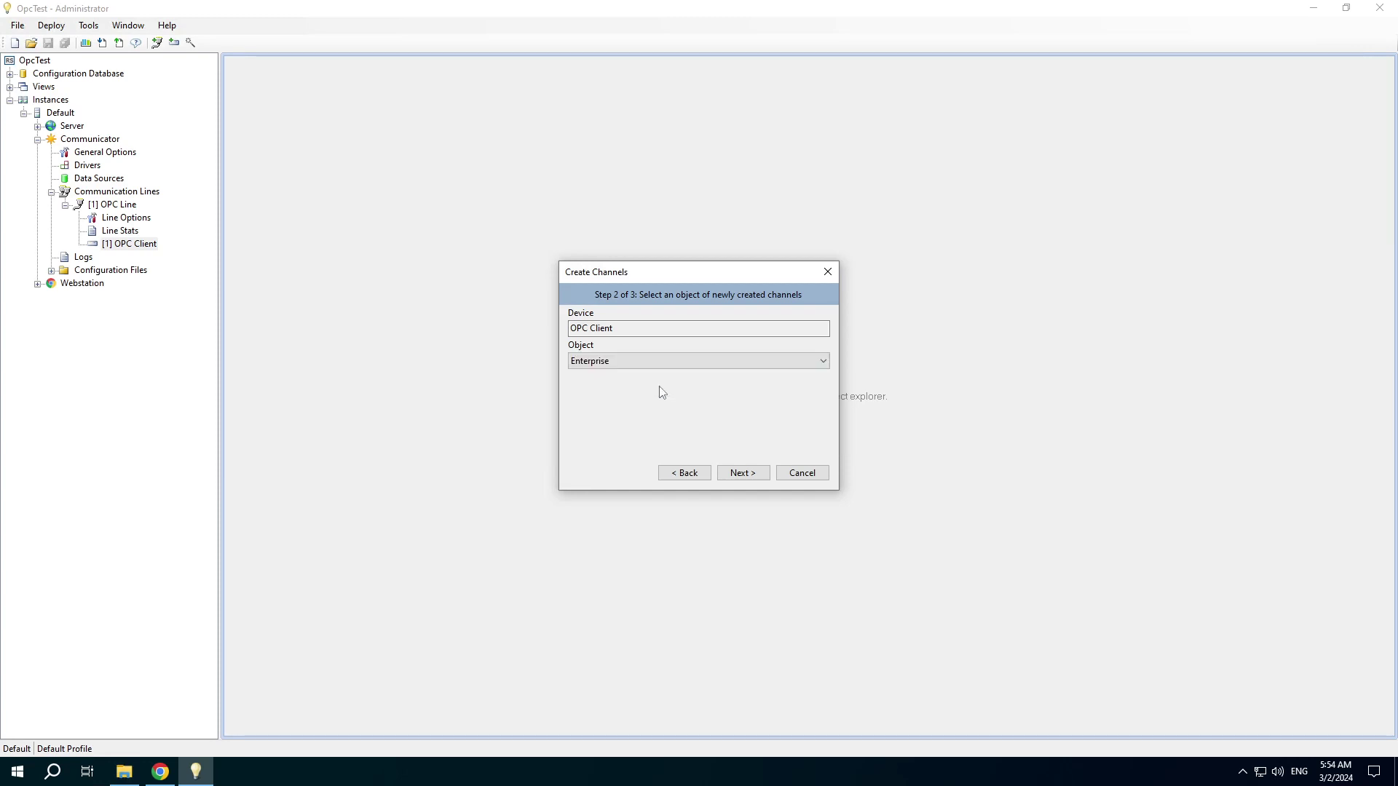
{"action": "left_click", "coordinate": [757, 474]}
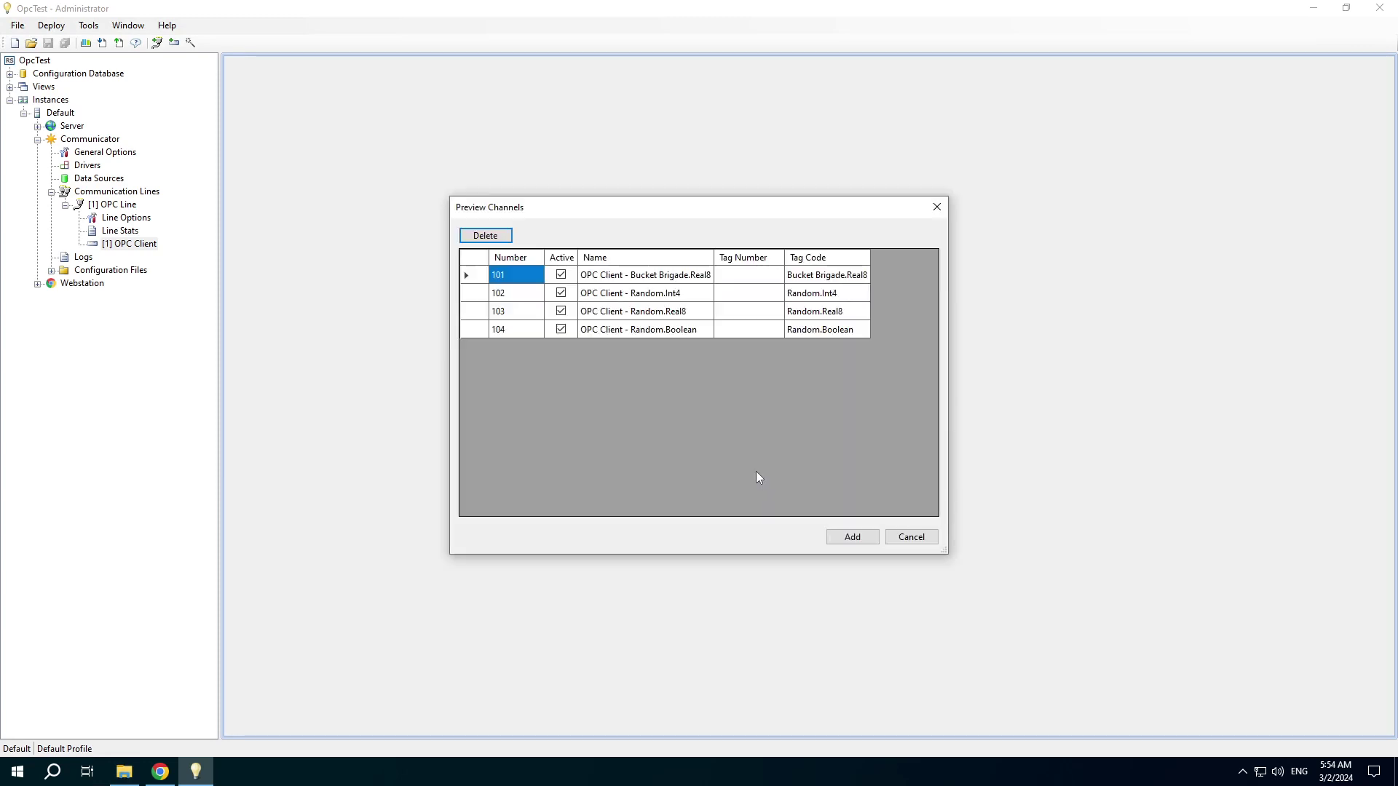
{"action": "left_click", "coordinate": [864, 535]}
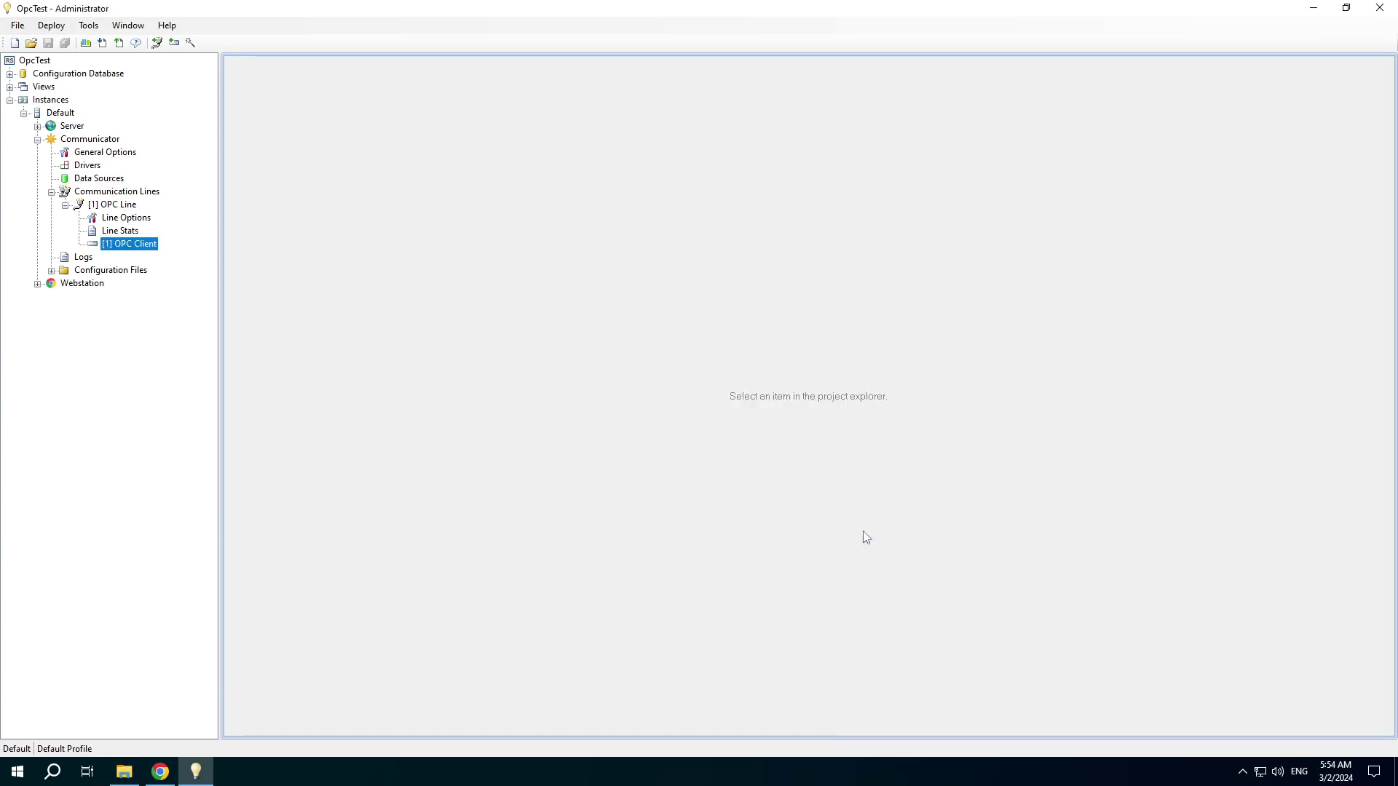
- Open the Channels table and set channels 102–104 to type Input
{"action": "left_click", "coordinate": [9, 74]}
{"action": "left_click", "coordinate": [24, 87]}
{"action": "double_click", "coordinate": [78, 139]}
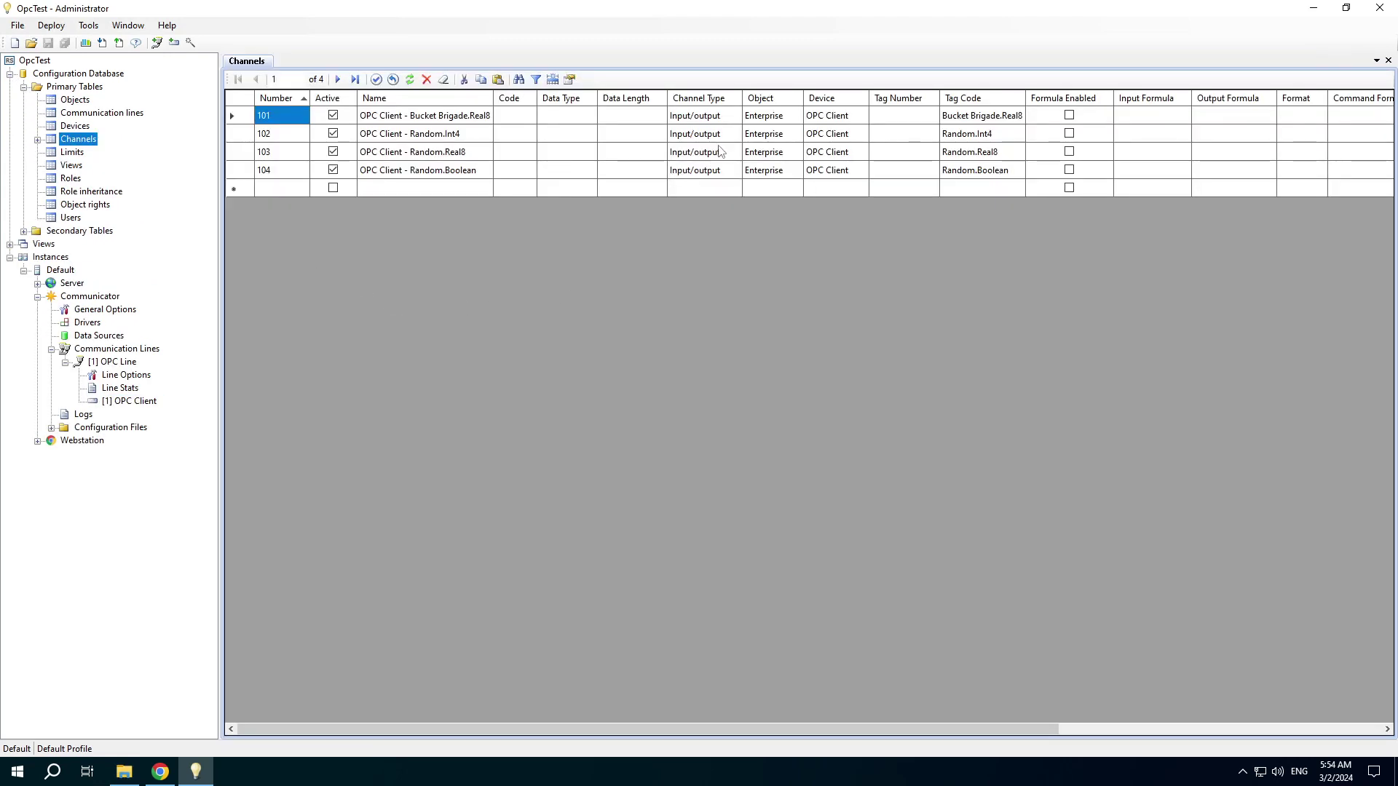
{"action": "left_click", "coordinate": [732, 137]}
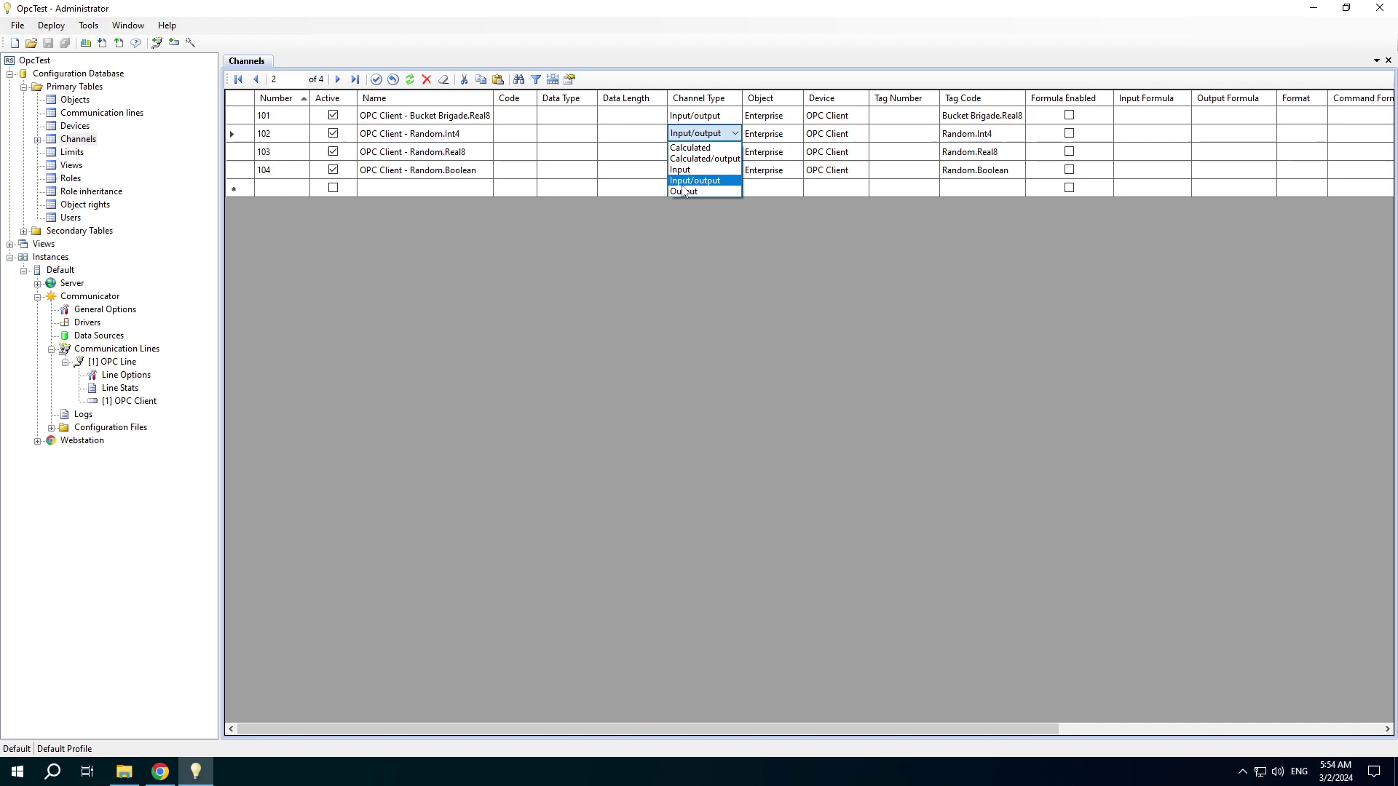
{"action": "left_click", "coordinate": [691, 175]}
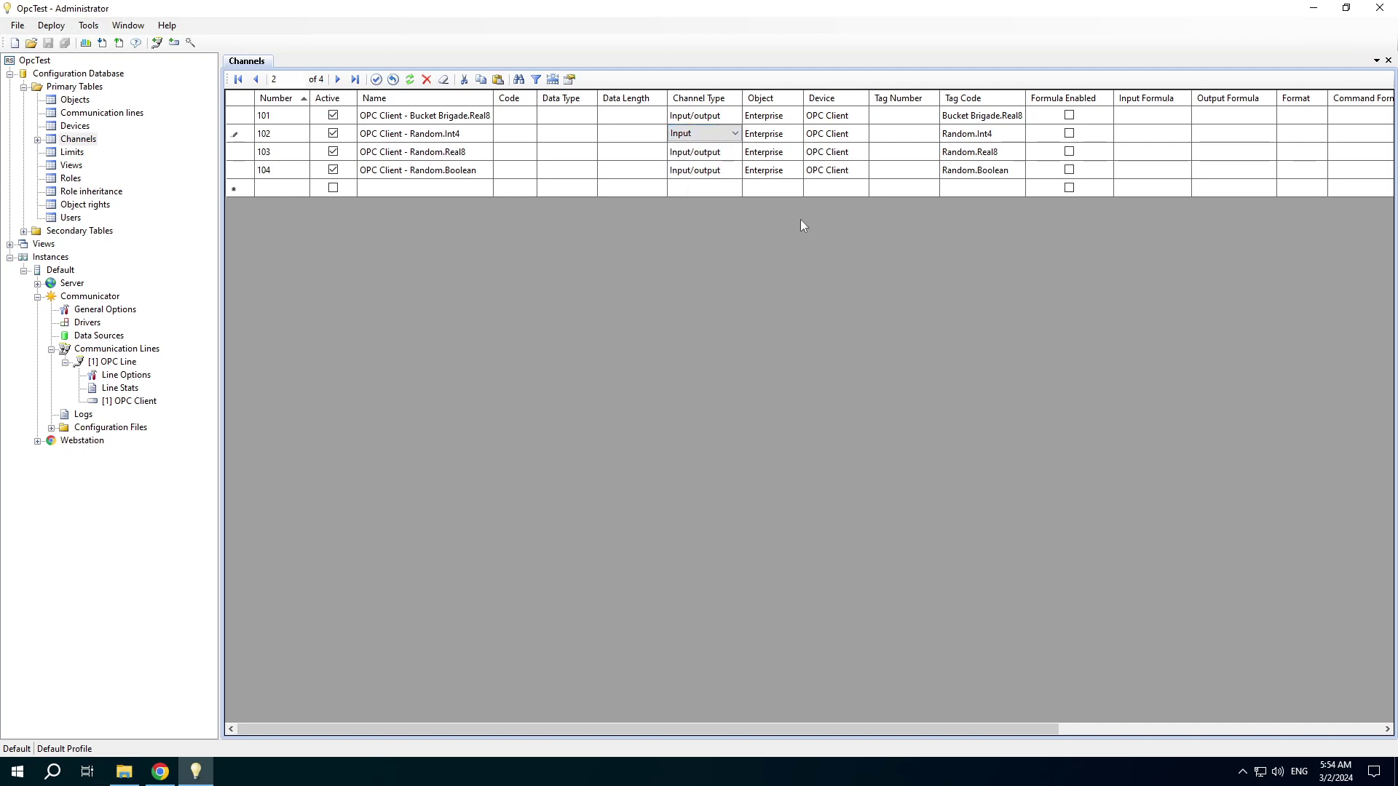
{"action": "key", "text": "Return"}
{"action": "key", "text": "Down"}
{"action": "key", "text": "ctrl+v"}
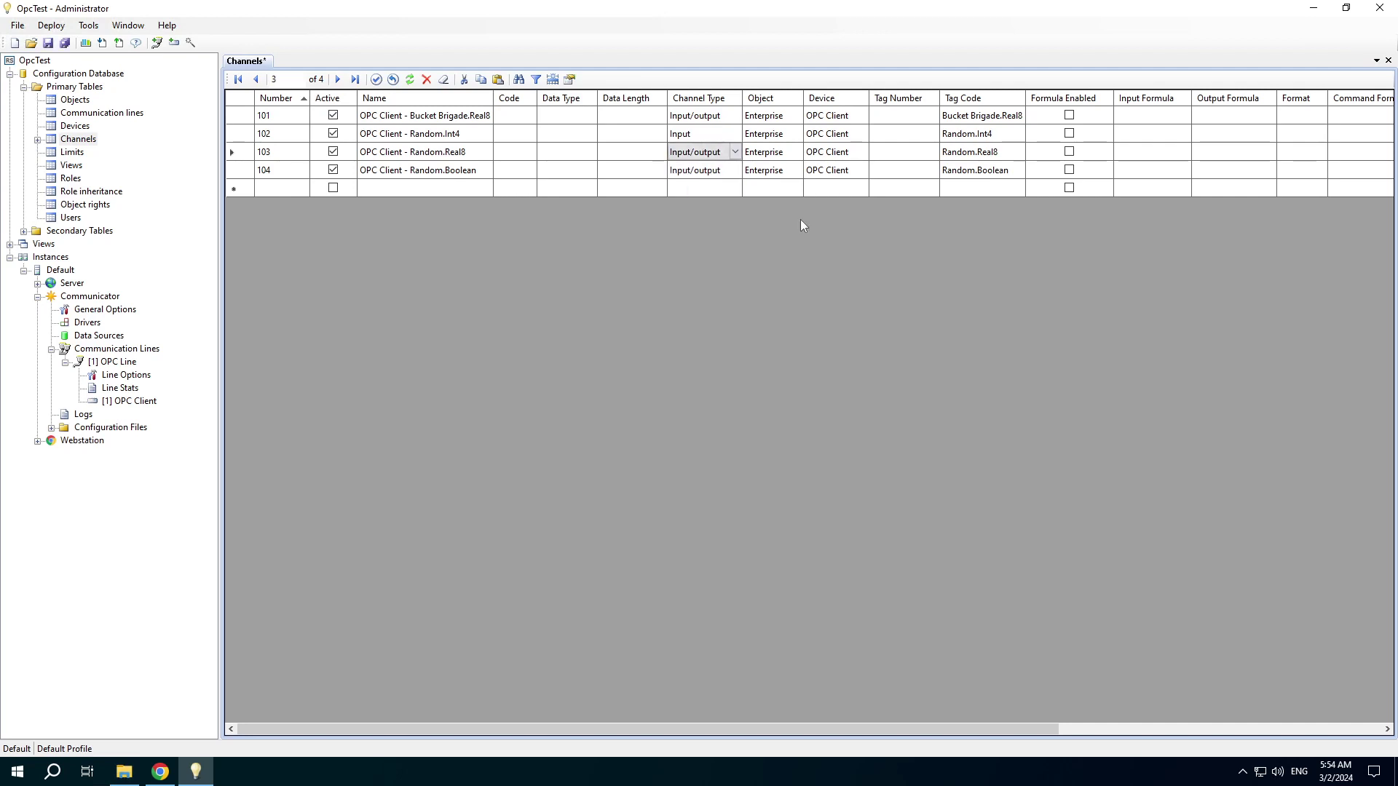
{"action": "key", "text": "Down"}
{"action": "type", "text": "Input"}
{"action": "key", "text": "Up"}
{"action": "left_click_drag", "start_coordinate": [891, 724], "coordinate": [1071, 603]}
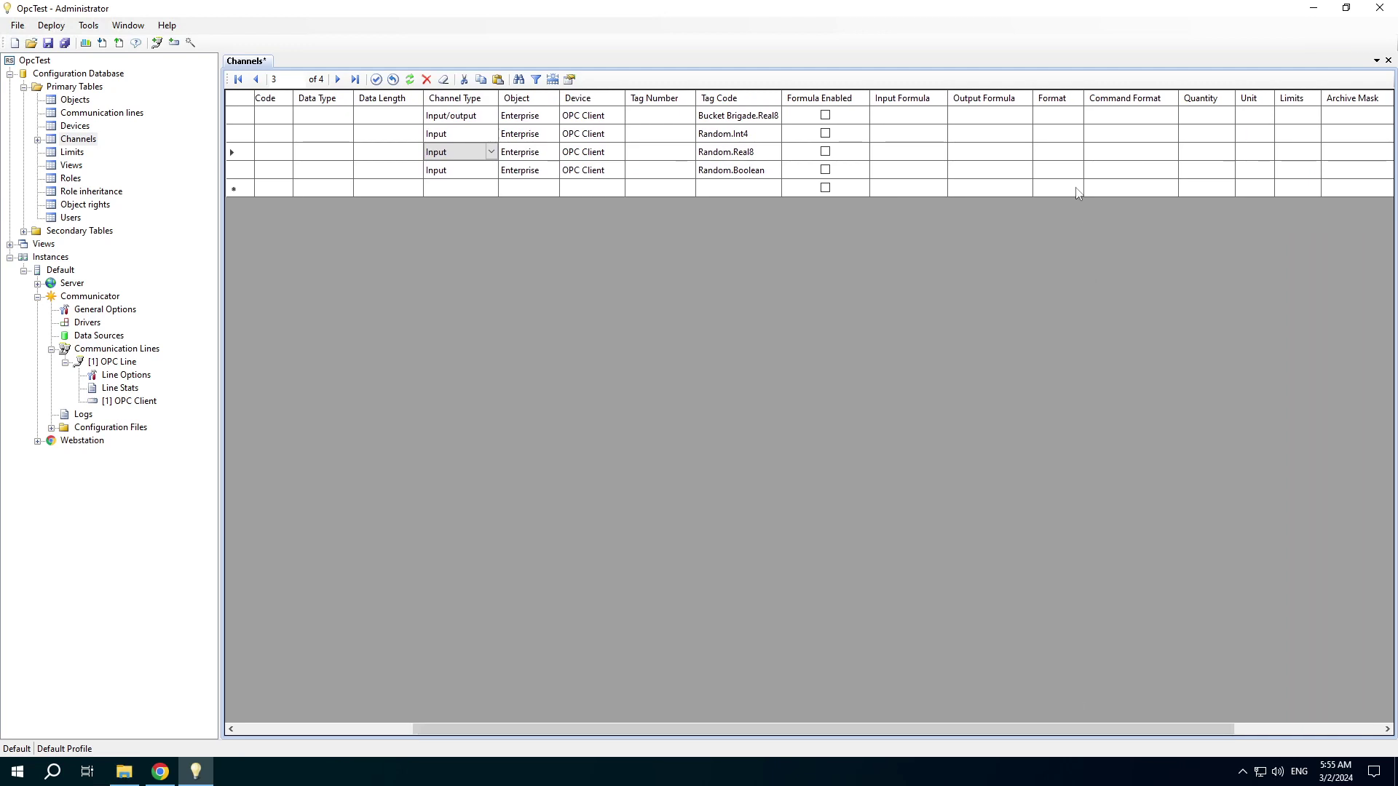
- Give channel 104 the Off-On format and save the Channels table
{"action": "left_click", "coordinate": [1073, 175]}
{"action": "left_click", "coordinate": [1076, 170]}
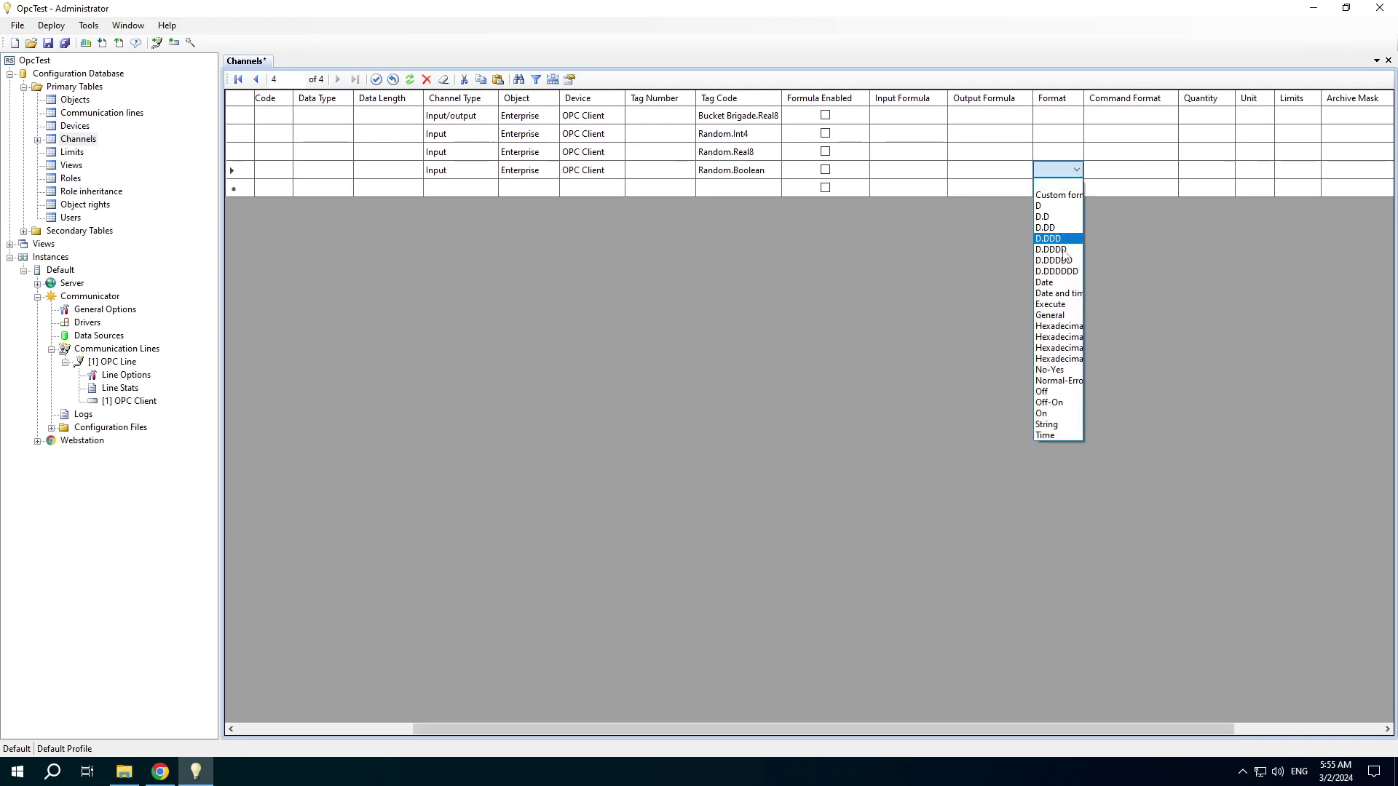
{"action": "left_click", "coordinate": [1056, 402]}
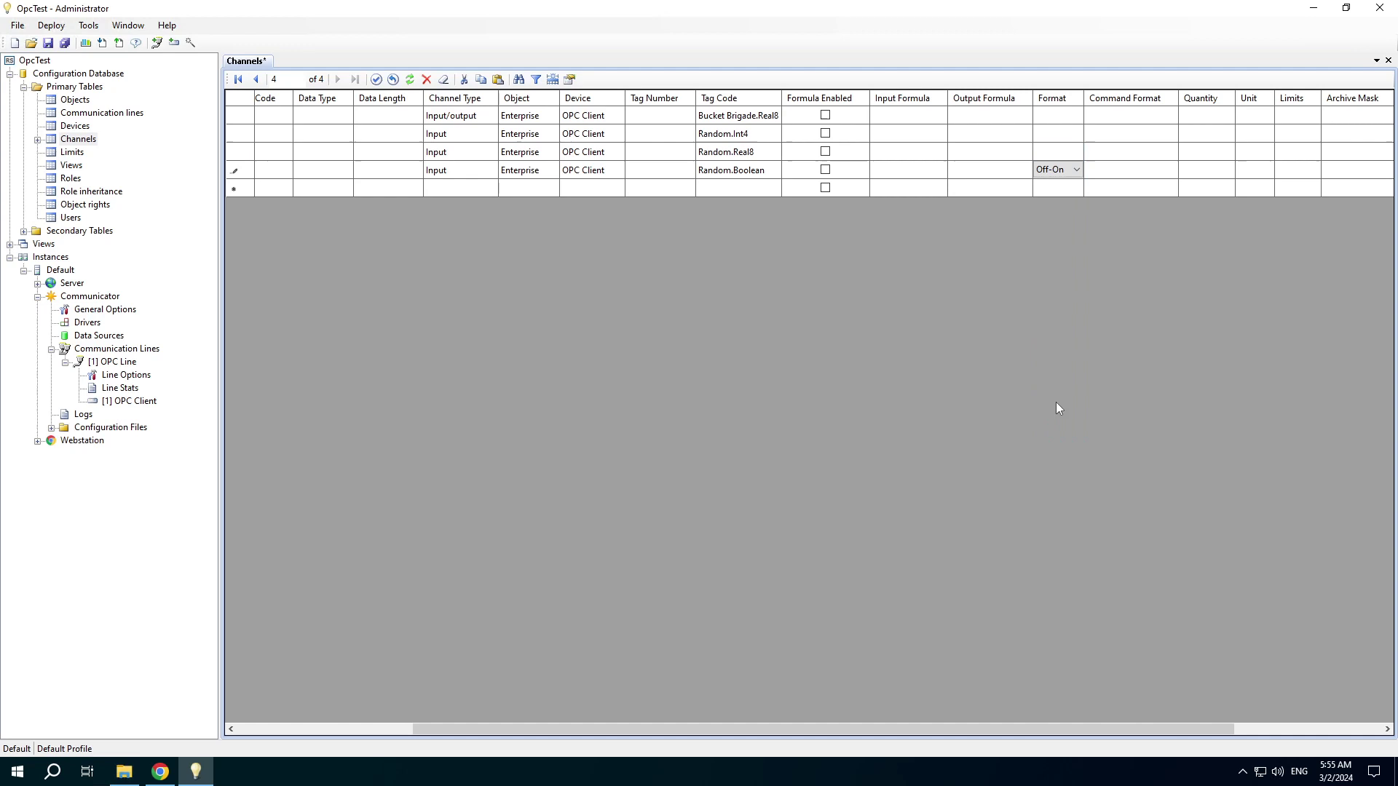
{"action": "key", "text": "Down"}
{"action": "key", "text": "Up"}
{"action": "key", "text": "ctrl+s"}
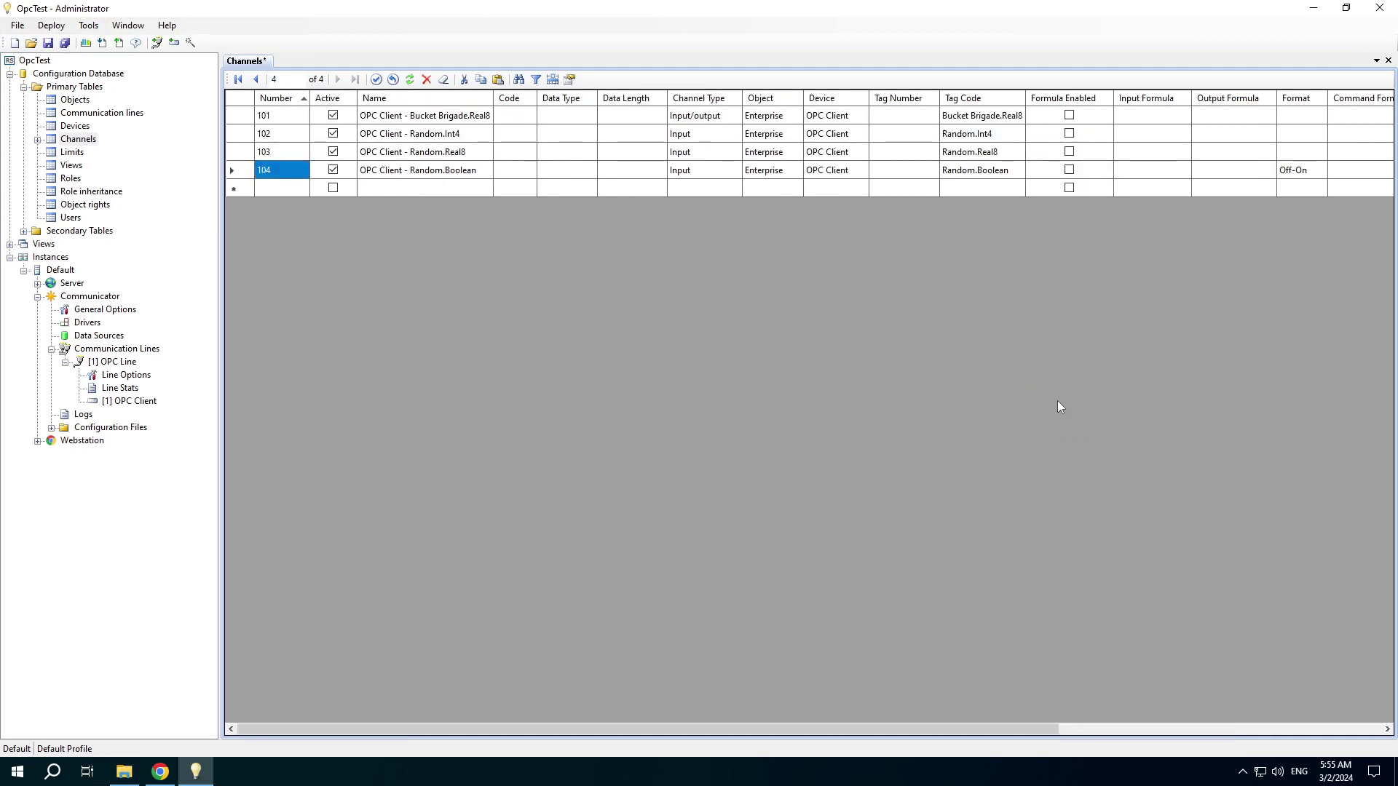
{"action": "key", "text": "ctrl+s"}
- Create an OPC folder inside the Views folder
{"action": "right_click", "coordinate": [34, 244]}
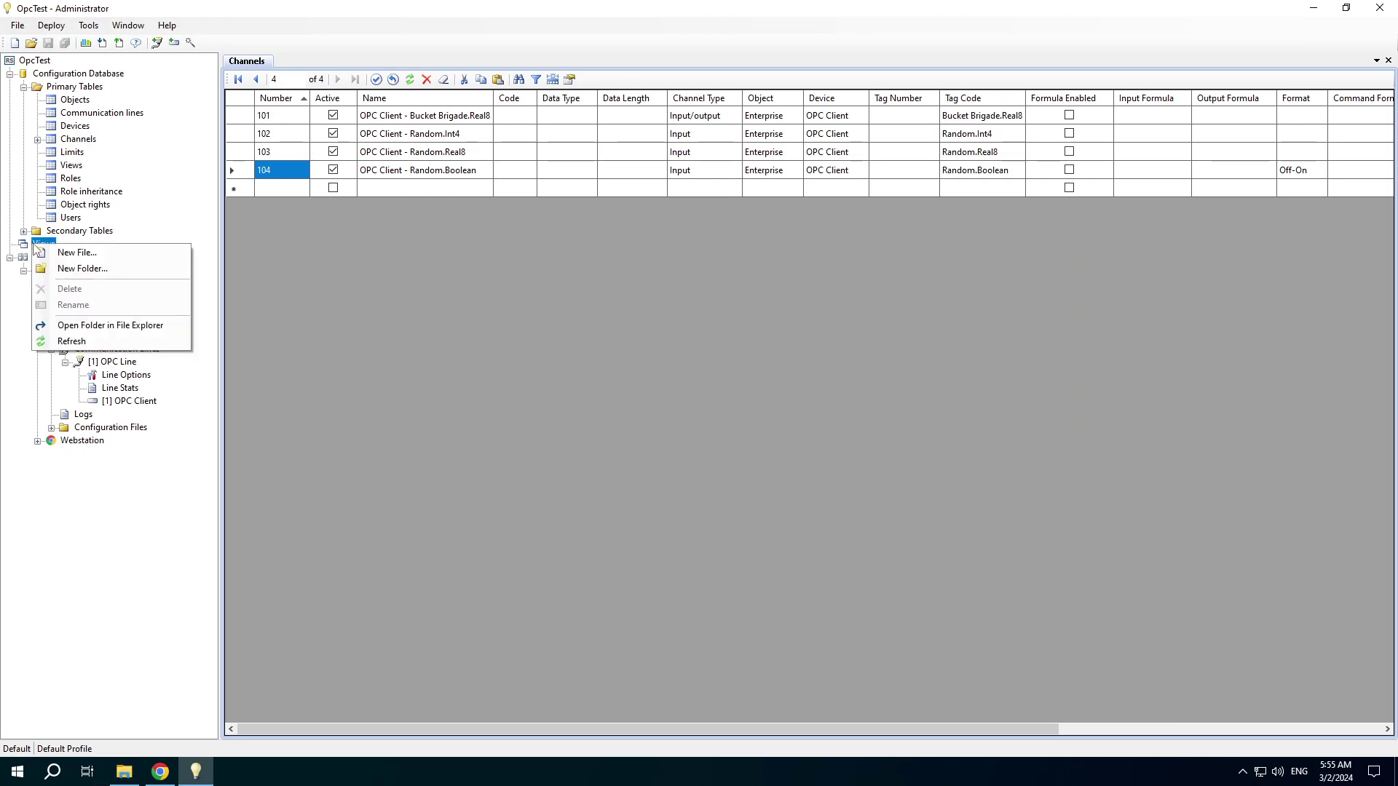
{"action": "left_click", "coordinate": [81, 268]}
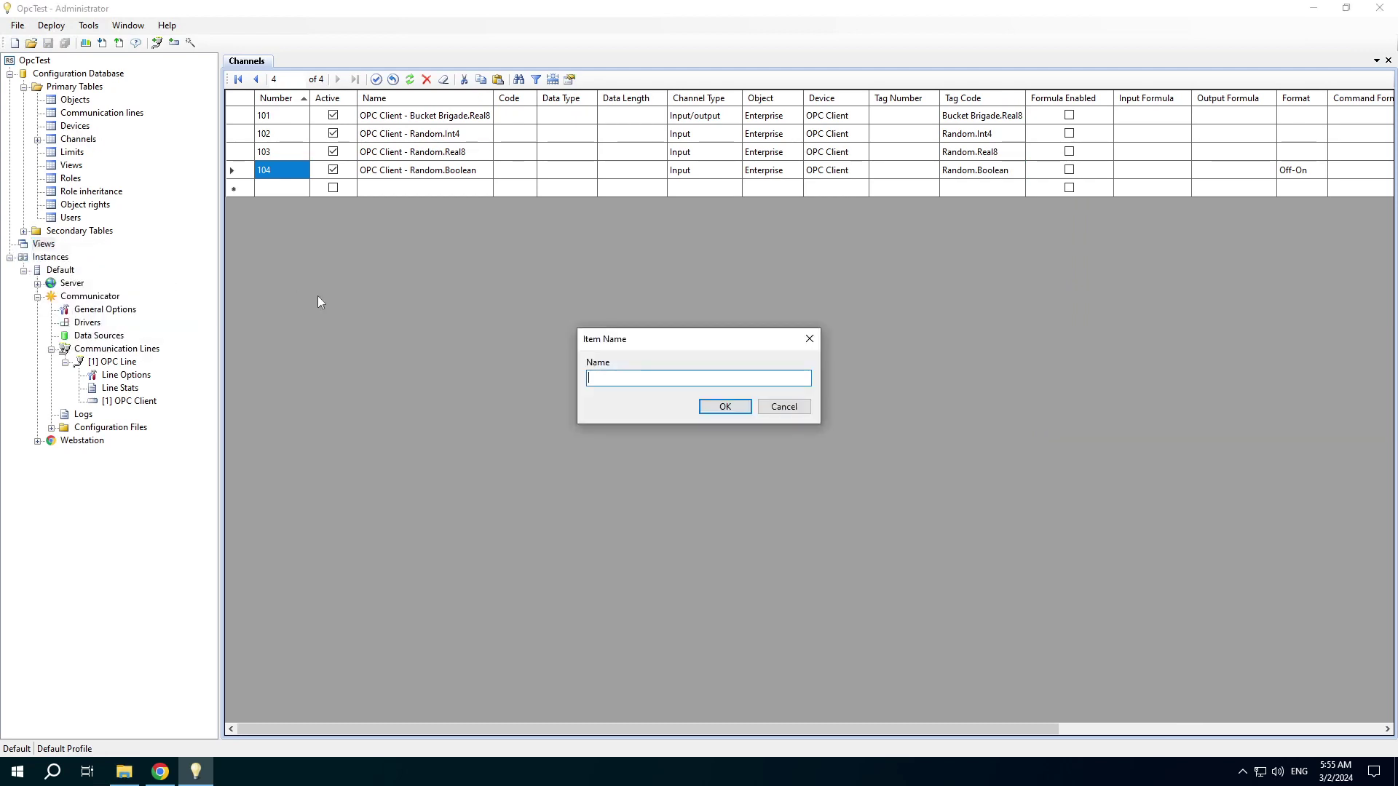
{"action": "type", "text": "OPC"}
{"action": "left_click", "coordinate": [706, 410]}
- Create a table view file named OpcTable.tbl in the OPC folder
{"action": "right_click", "coordinate": [58, 258]}
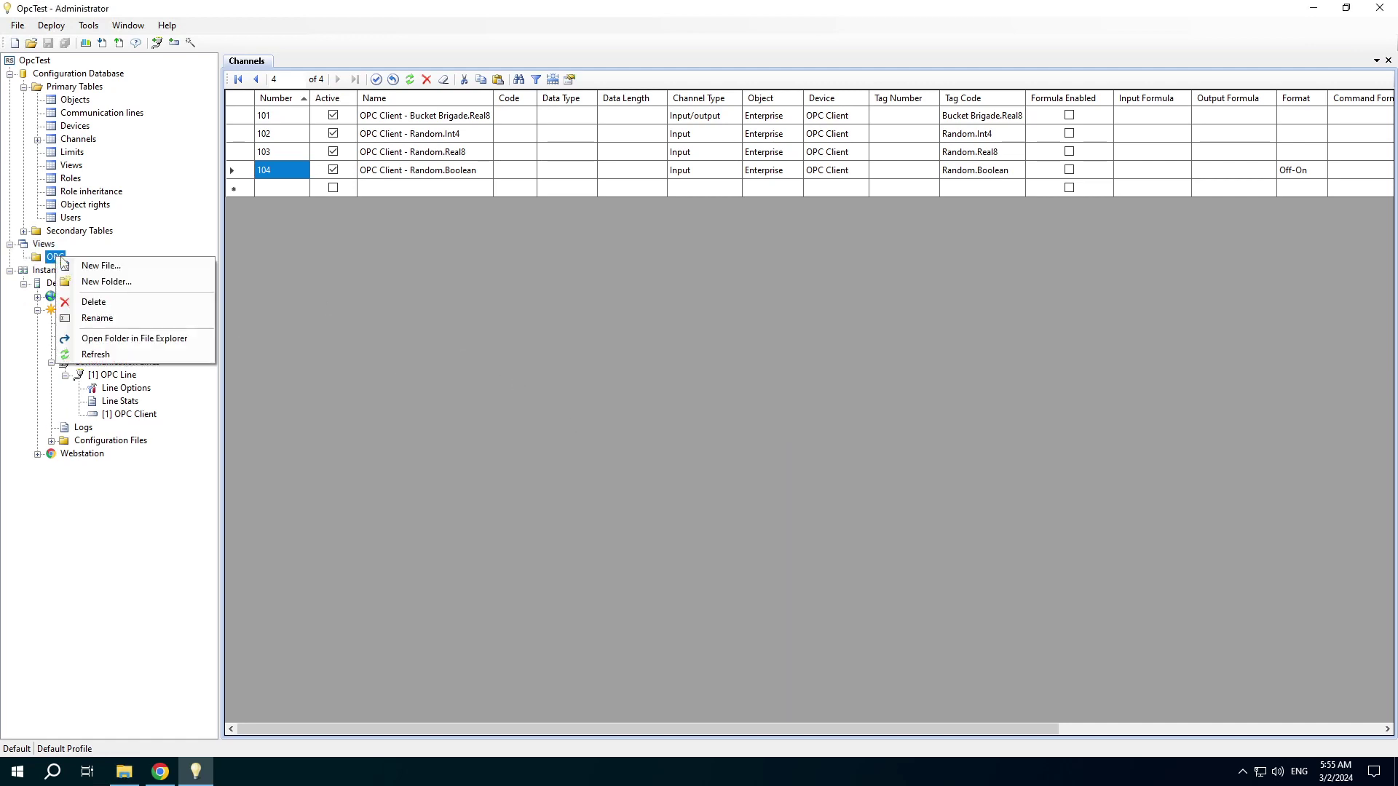
{"action": "left_click", "coordinate": [83, 268]}
{"action": "key", "text": "Down"}
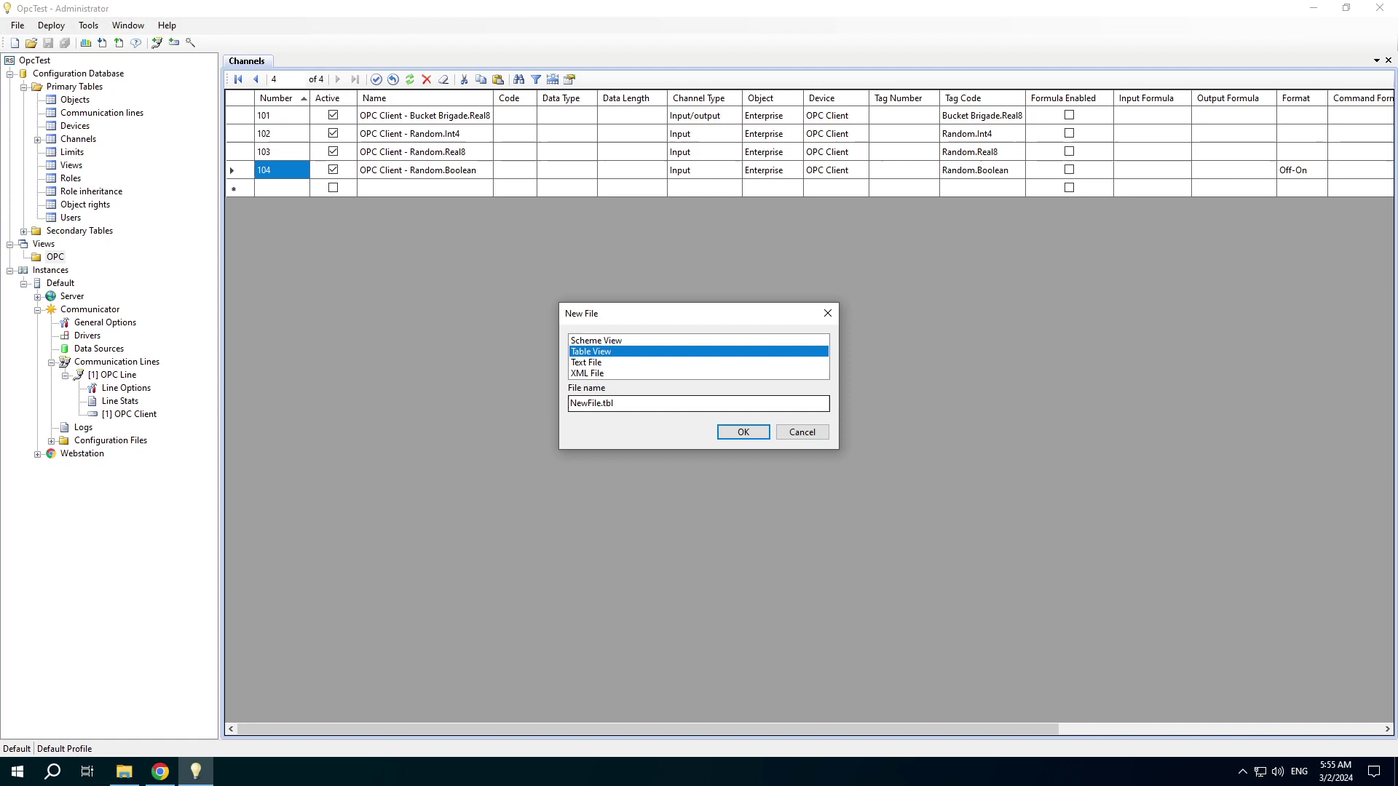
{"action": "left_click", "coordinate": [751, 401]}
{"action": "key", "text": "shift+Home"}
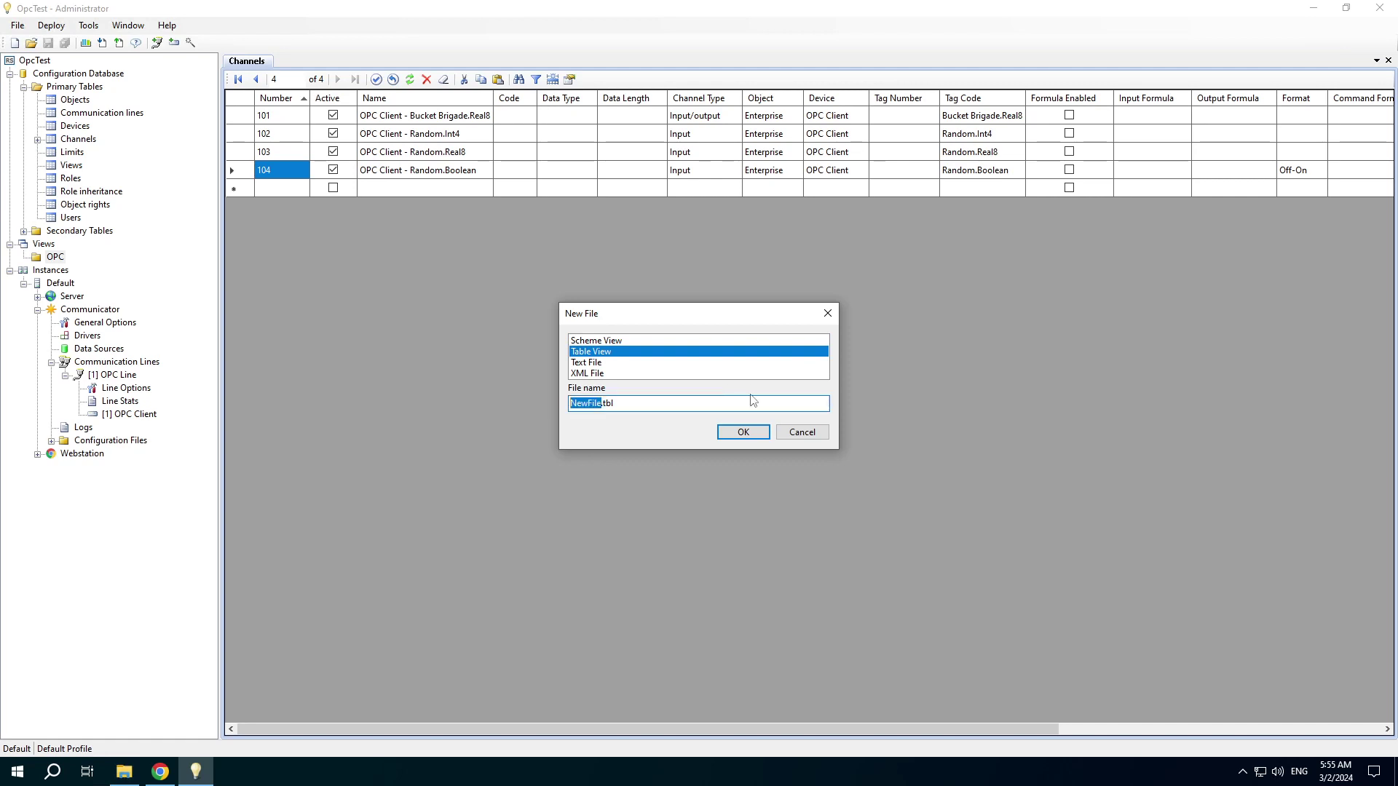
{"action": "type", "text": "Opc"}
{"action": "type", "text": "Table"}
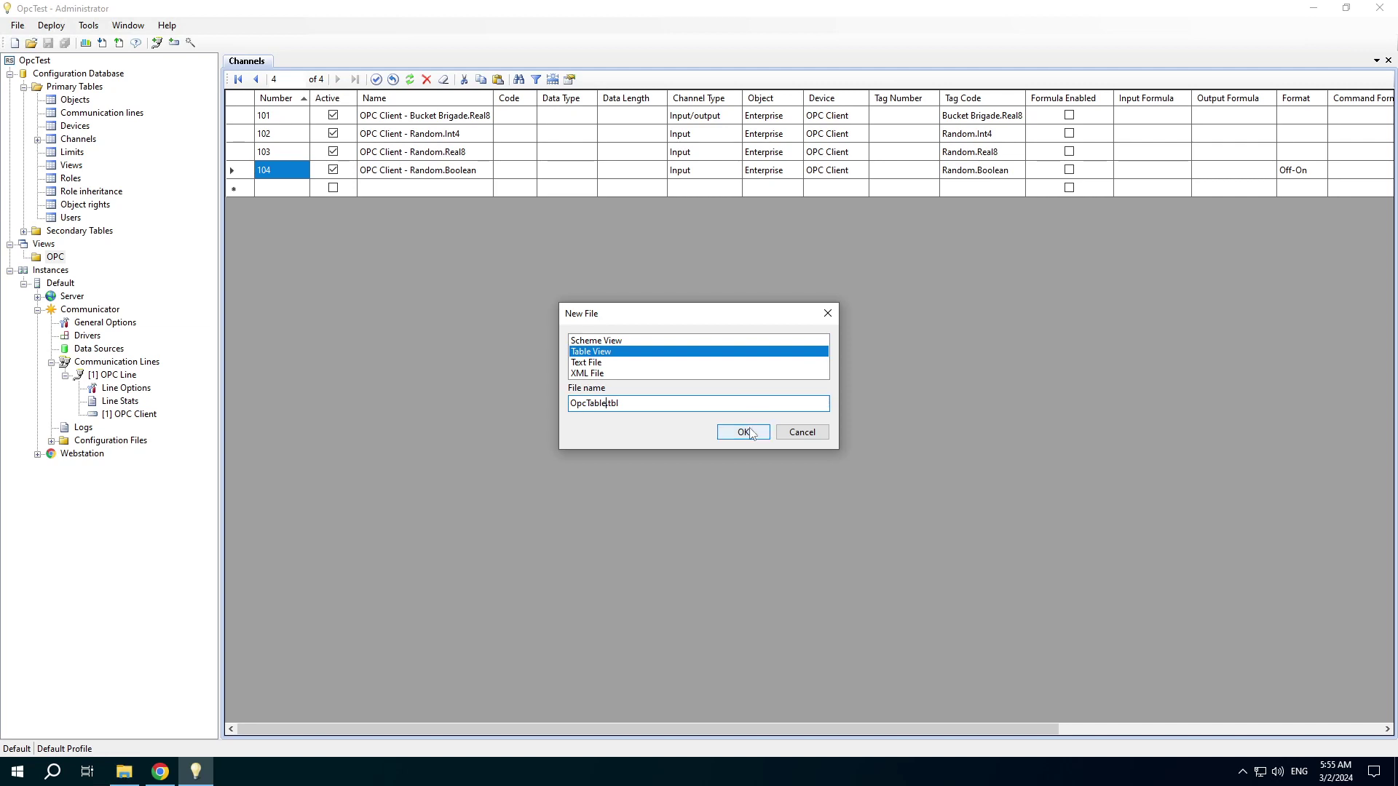
{"action": "left_click", "coordinate": [750, 432]}
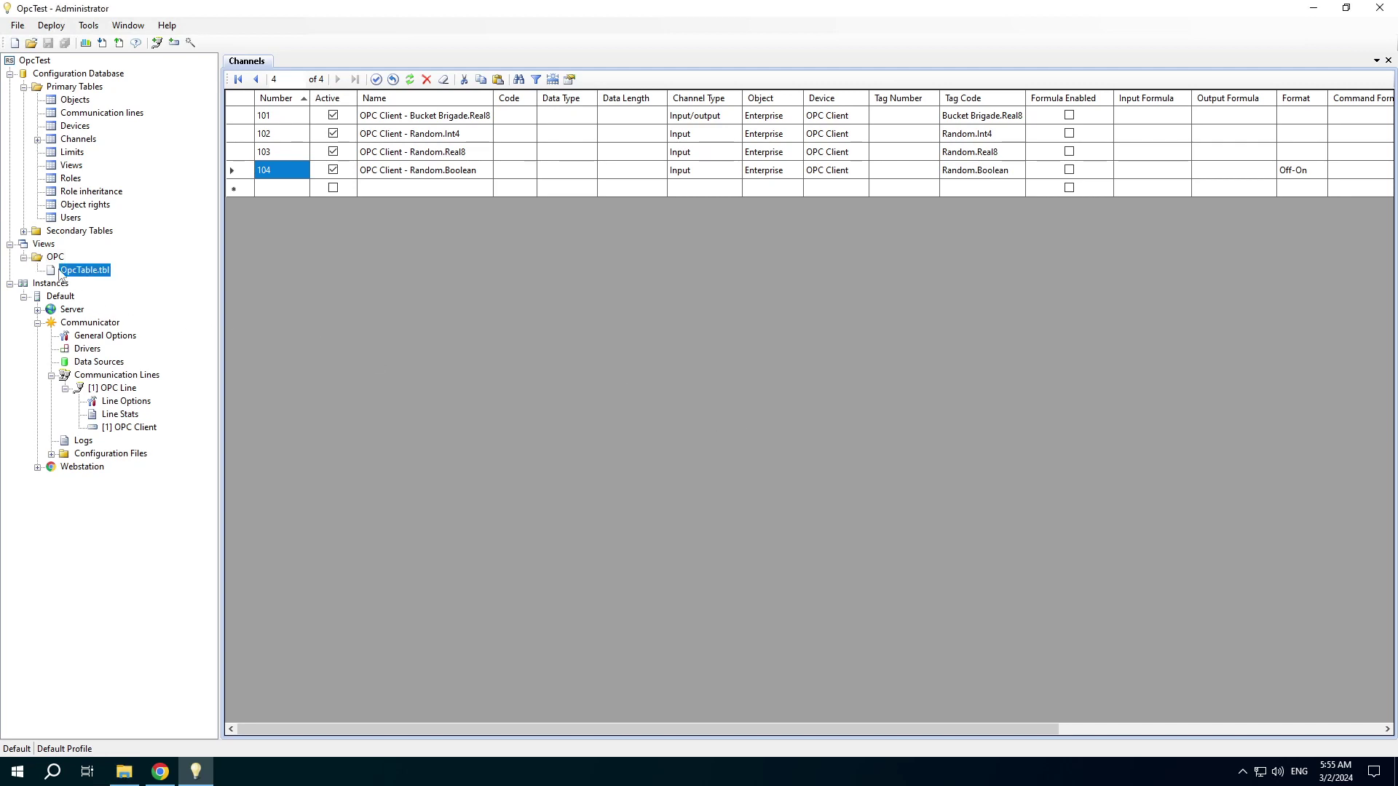
- Add the [1] OPC Client device row to OpcTable.tbl, save, and close its editor
{"action": "double_click", "coordinate": [66, 272]}
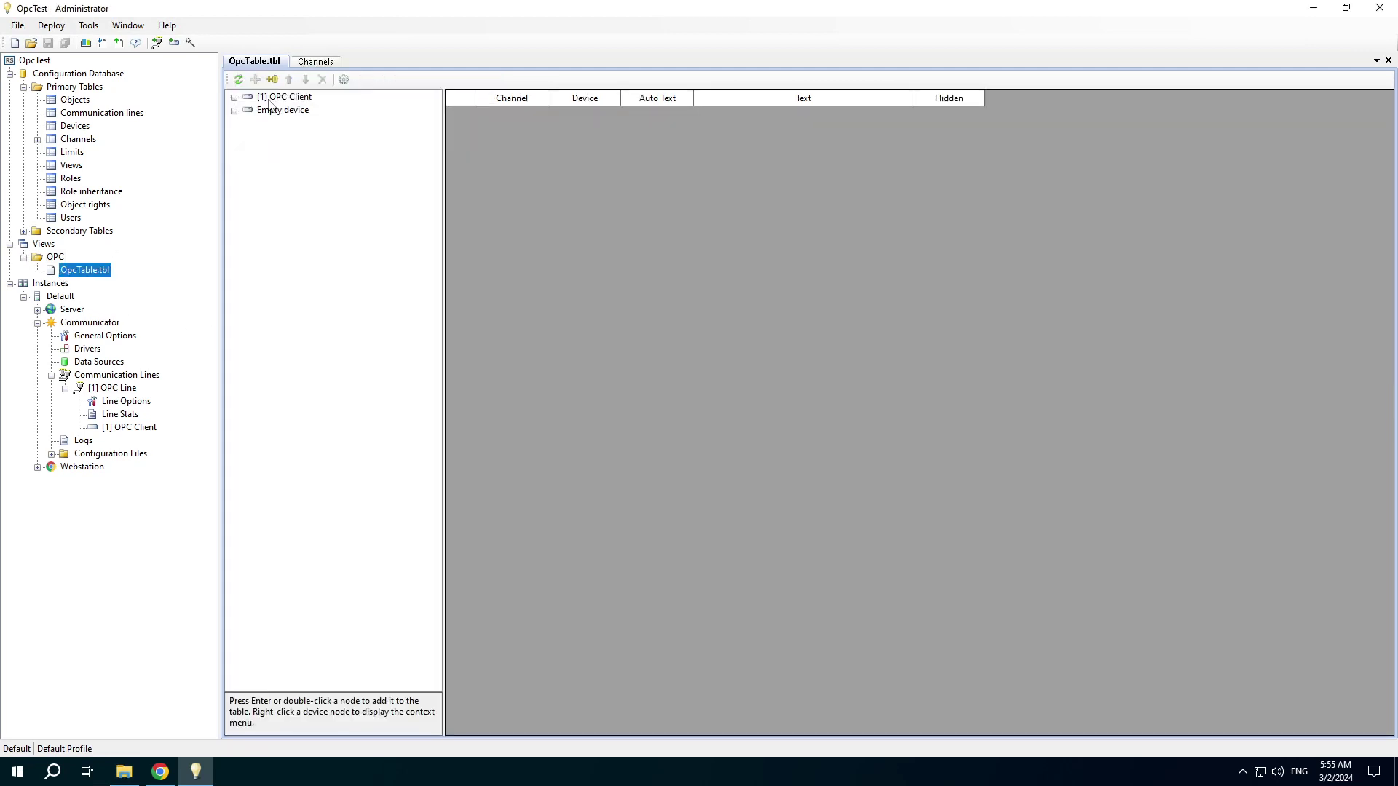
{"action": "left_click", "coordinate": [270, 105]}
{"action": "right_click", "coordinate": [269, 105]}
{"action": "left_click", "coordinate": [286, 110]}
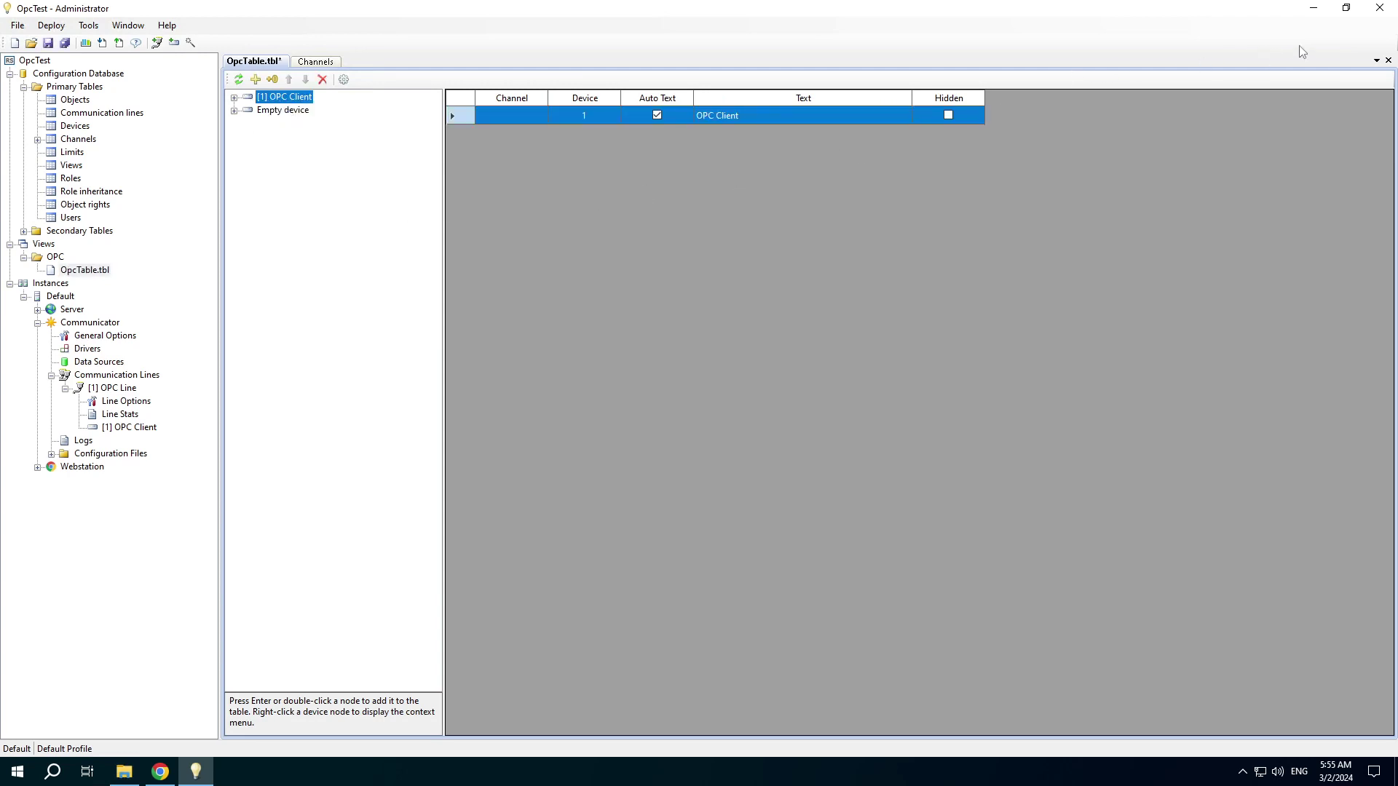
{"action": "key", "text": "ctrl+s"}
{"action": "left_click", "coordinate": [1389, 59]}
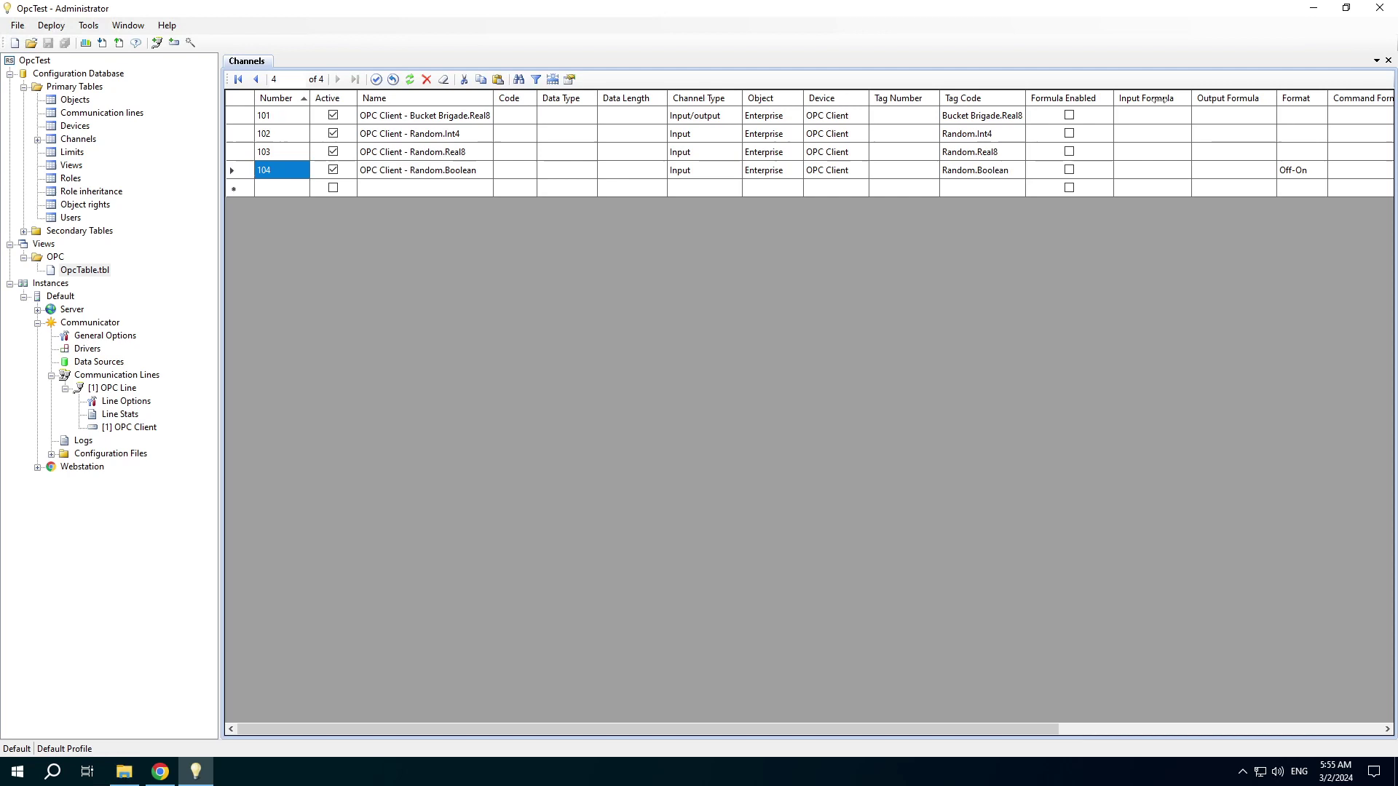
- Add a Views row with folder OPC and view file OpcTable.tbl
{"action": "double_click", "coordinate": [70, 166]}
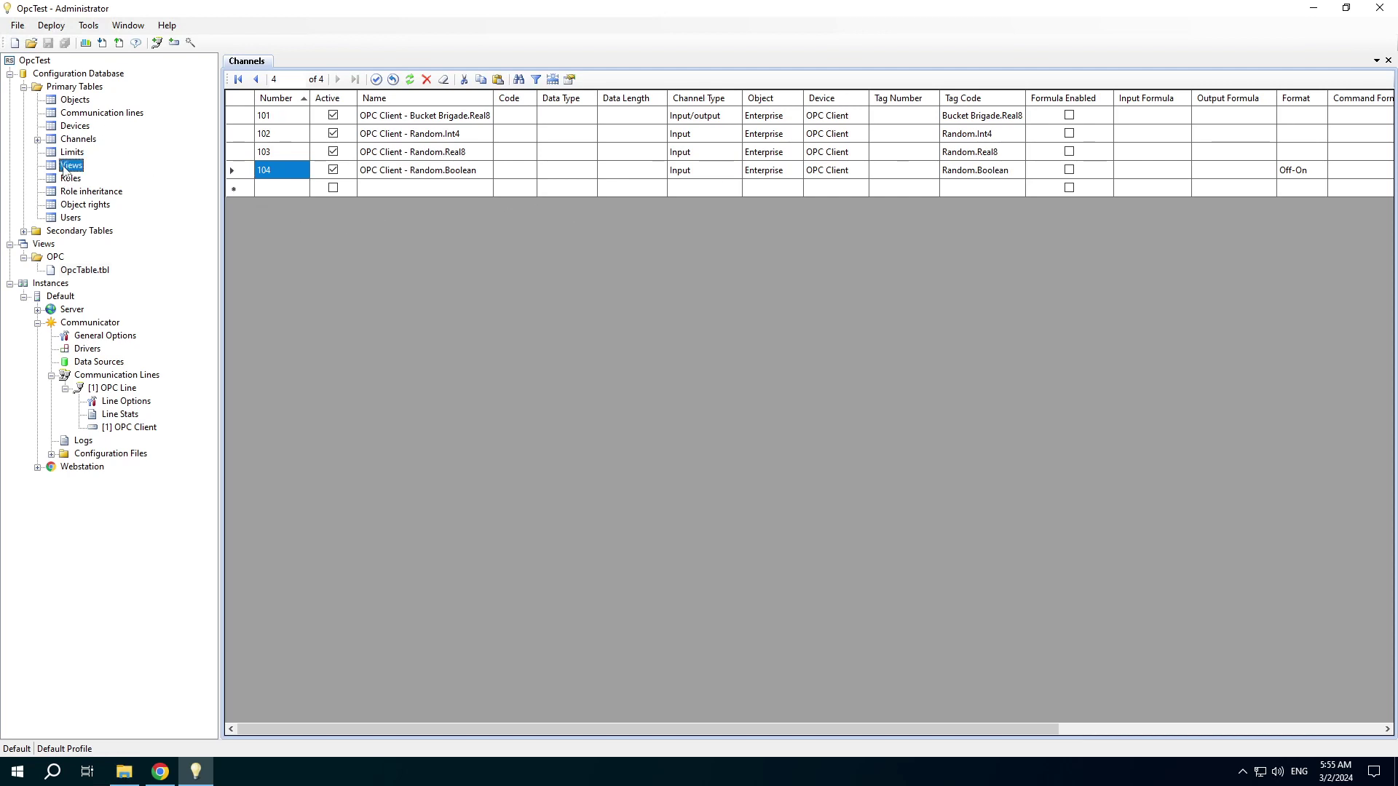
{"action": "left_click", "coordinate": [343, 116]}
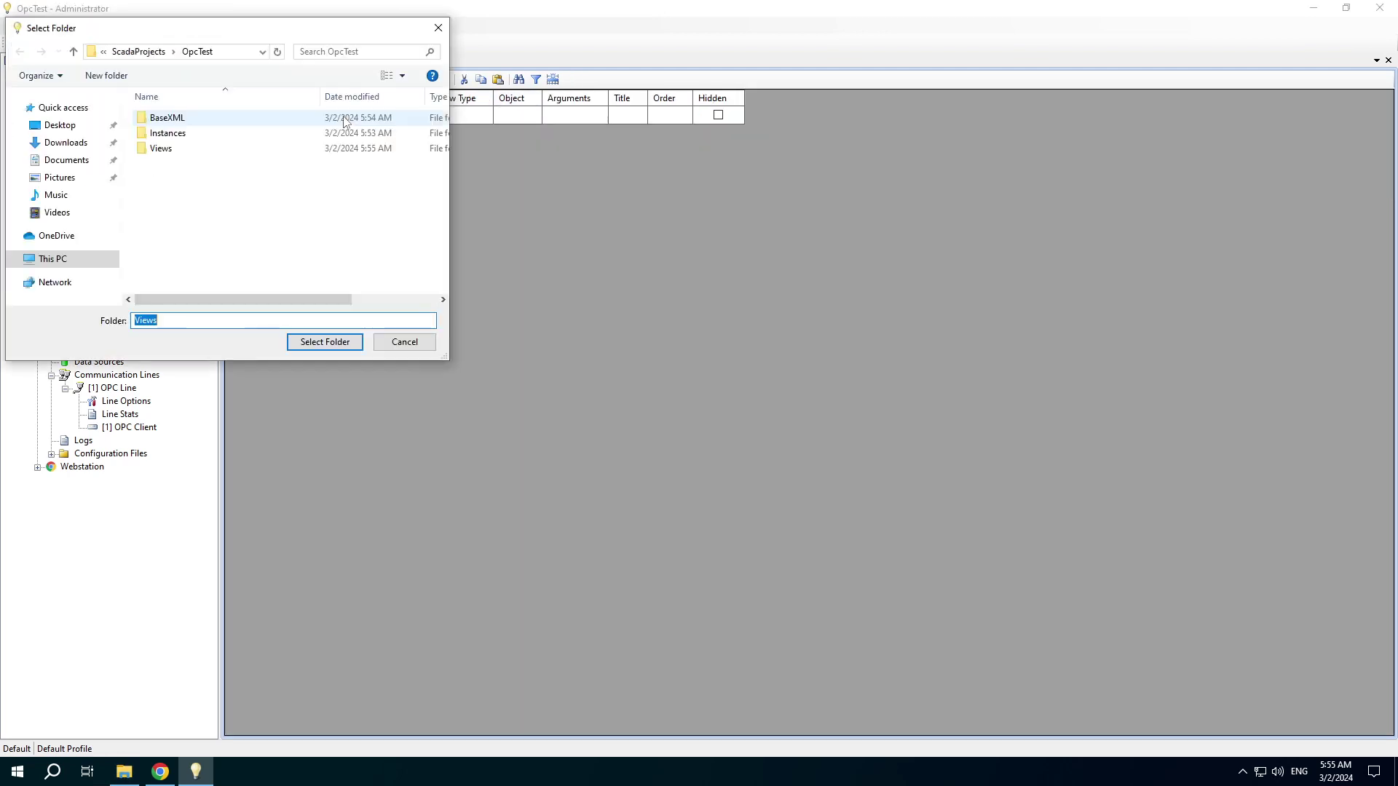
{"action": "double_click", "coordinate": [153, 147]}
{"action": "left_click", "coordinate": [158, 117]}
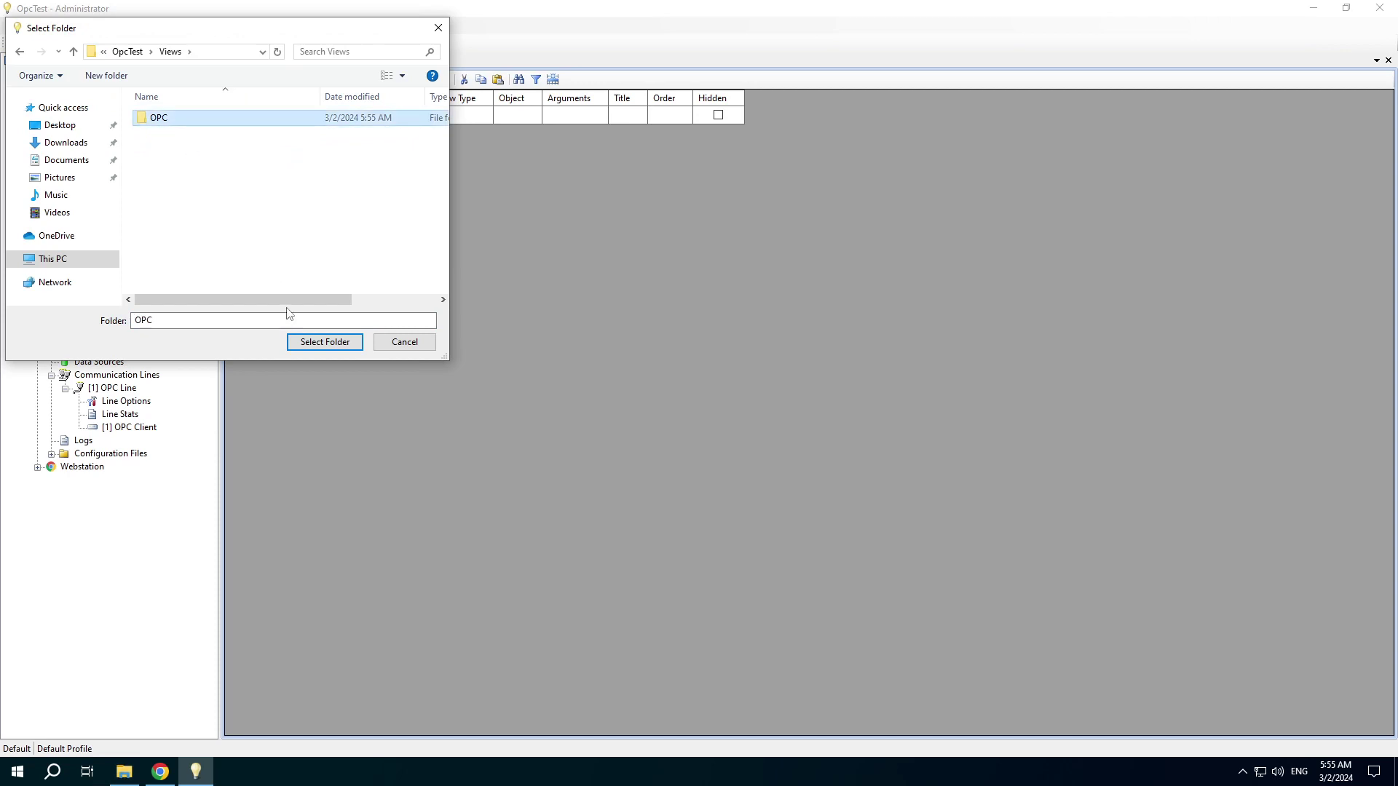
{"action": "left_click", "coordinate": [325, 342]}
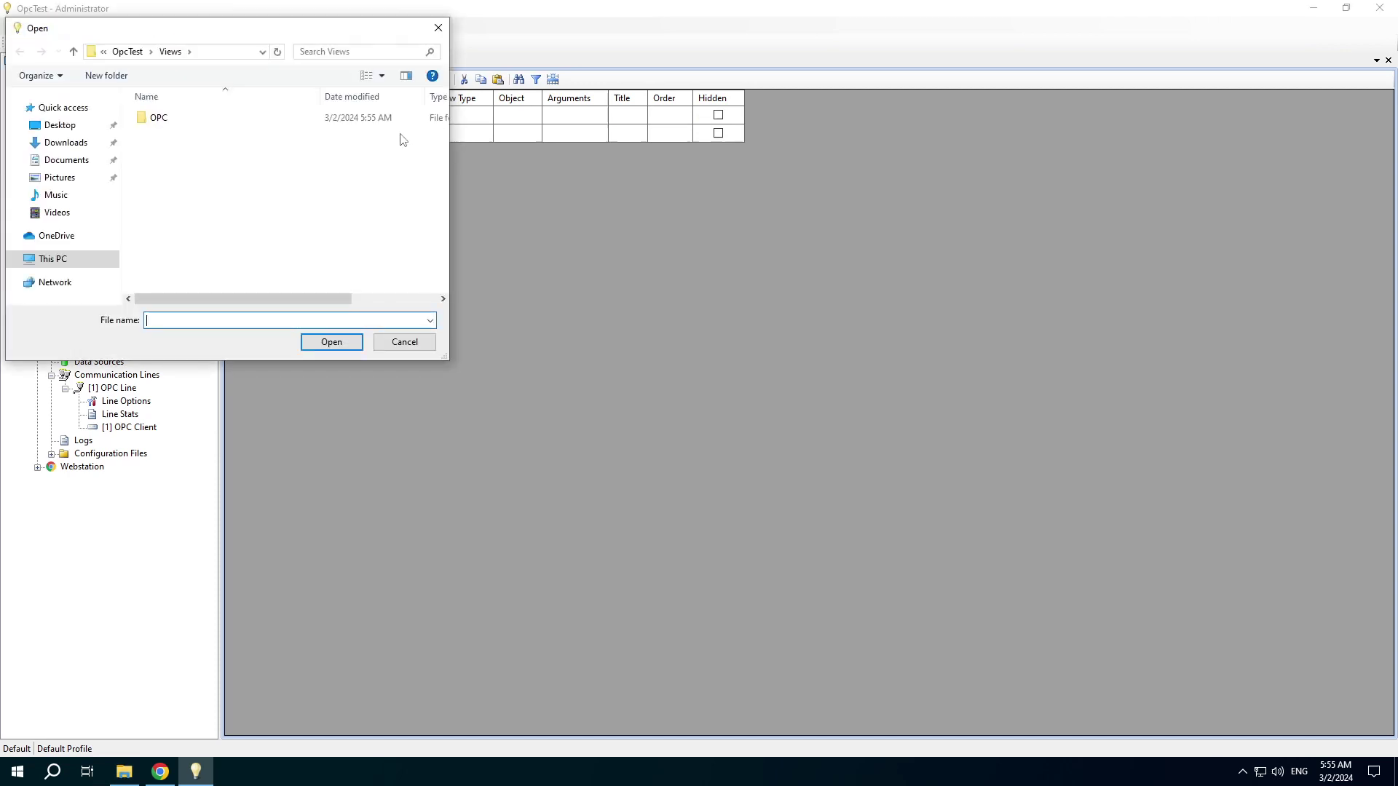
{"action": "double_click", "coordinate": [154, 123]}
{"action": "left_click", "coordinate": [159, 120]}
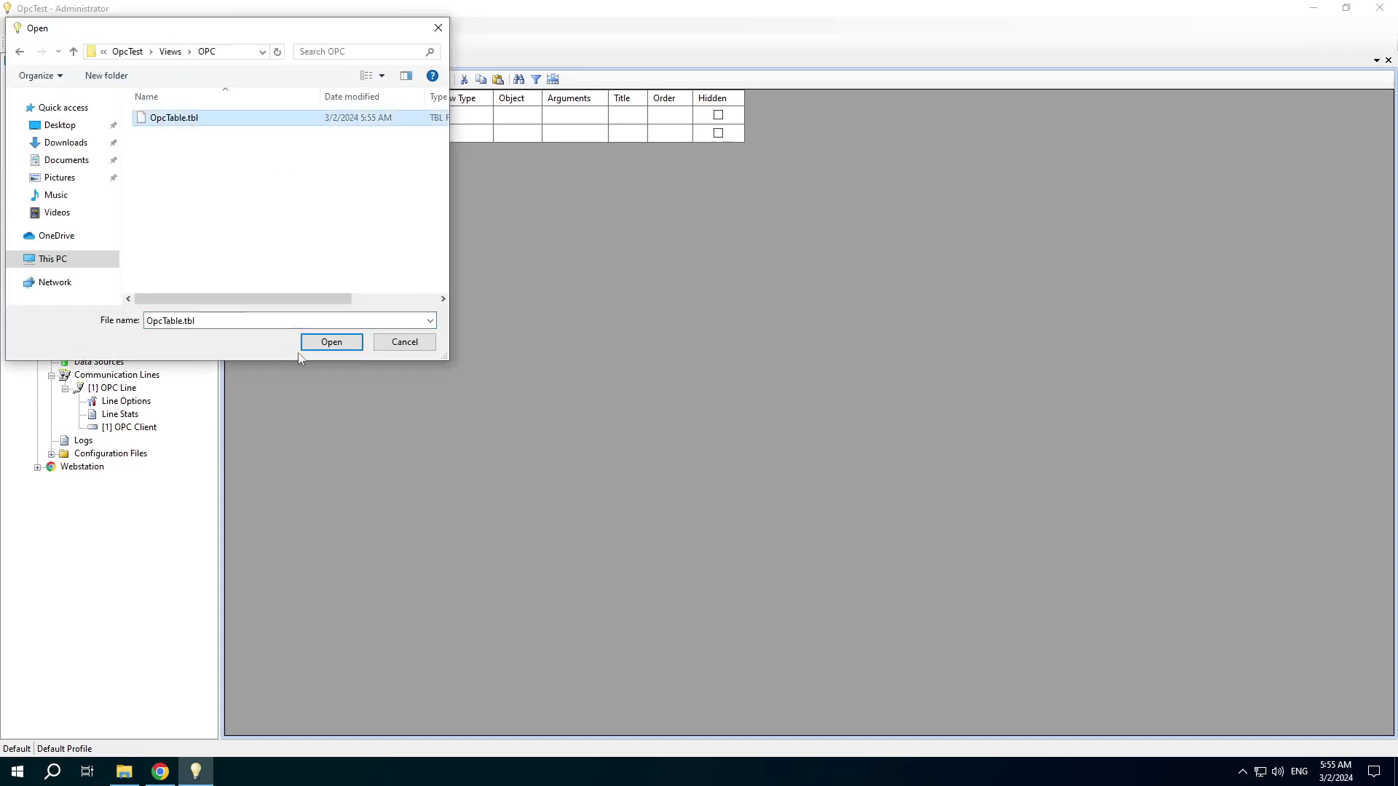
{"action": "left_click", "coordinate": [331, 342]}
- Title the new view 'OPC Data', save the Views table and fit its columns
{"action": "left_click", "coordinate": [636, 138]}
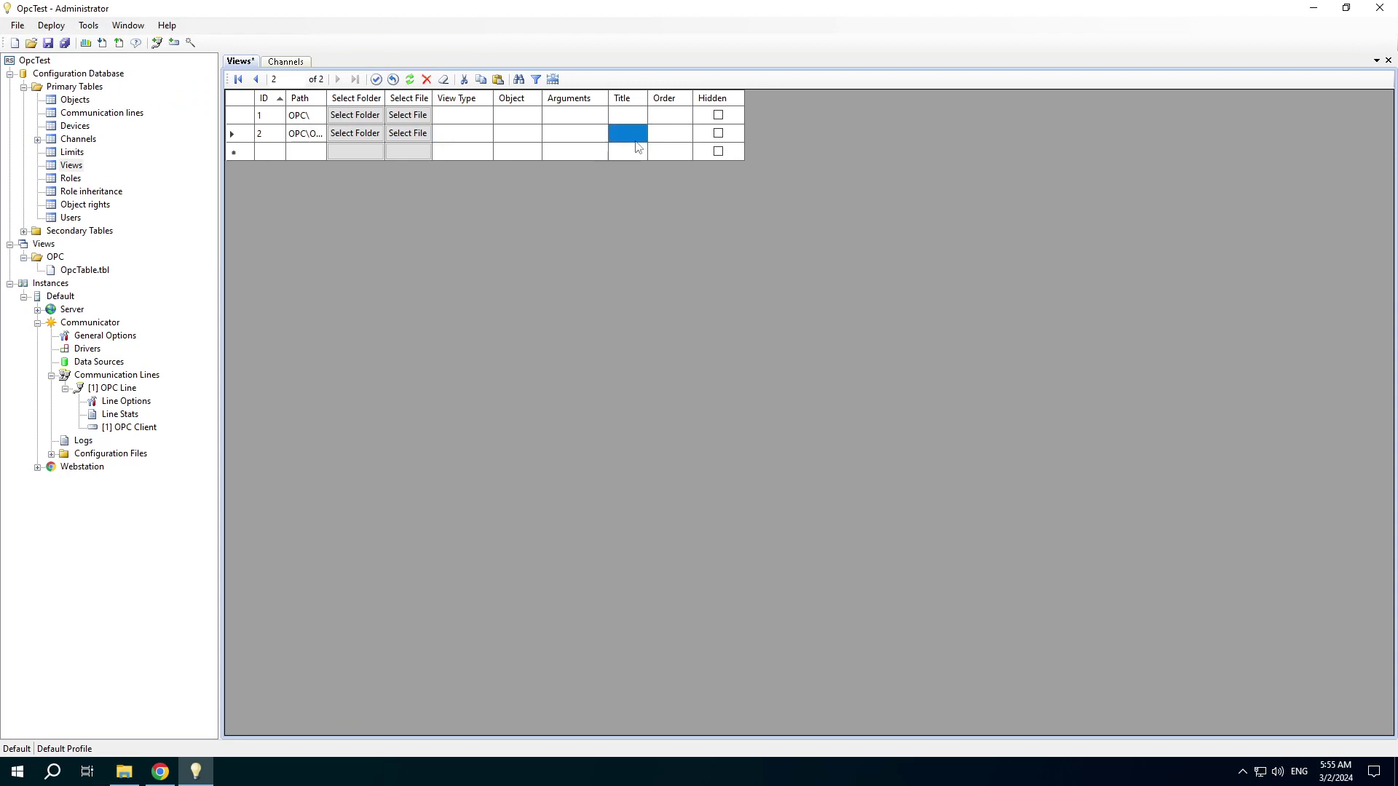
{"action": "type", "text": "OPC"}
{"action": "type", "text": " Data"}
{"action": "key", "text": "Return"}
{"action": "key", "text": "ctrl+s"}
{"action": "left_click", "coordinate": [553, 79]}
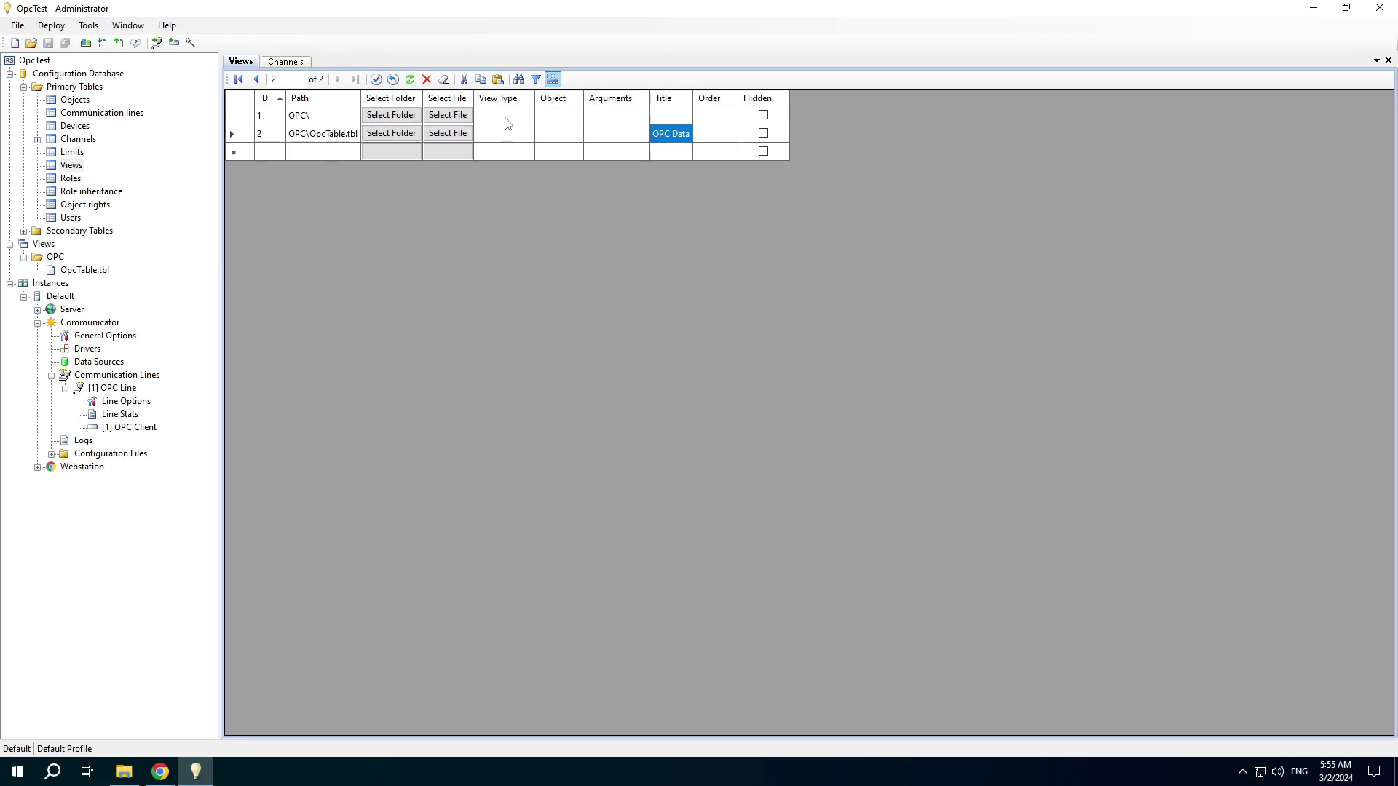
- Upload the OpcTest configuration to the Default instance
{"action": "left_click", "coordinate": [120, 43]}
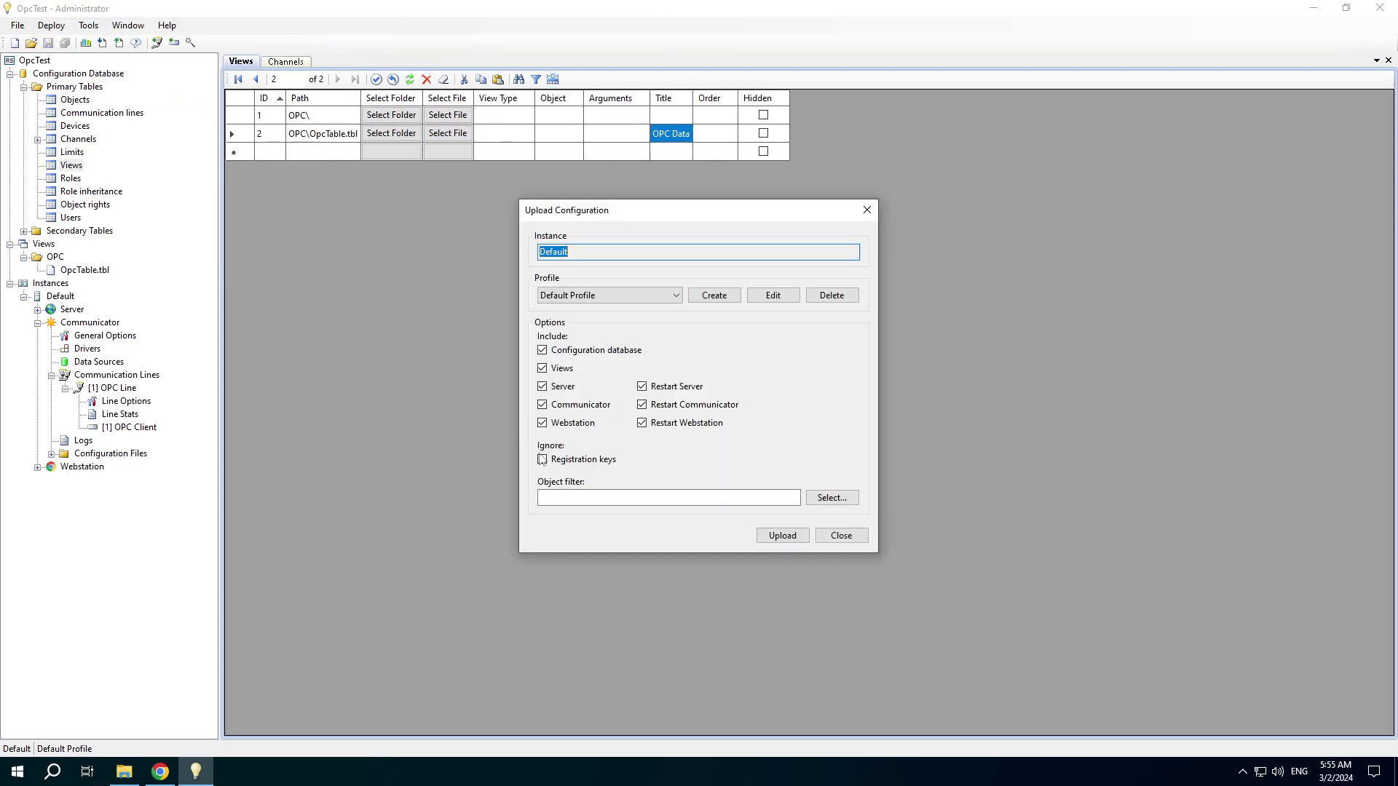
{"action": "left_click", "coordinate": [769, 536]}
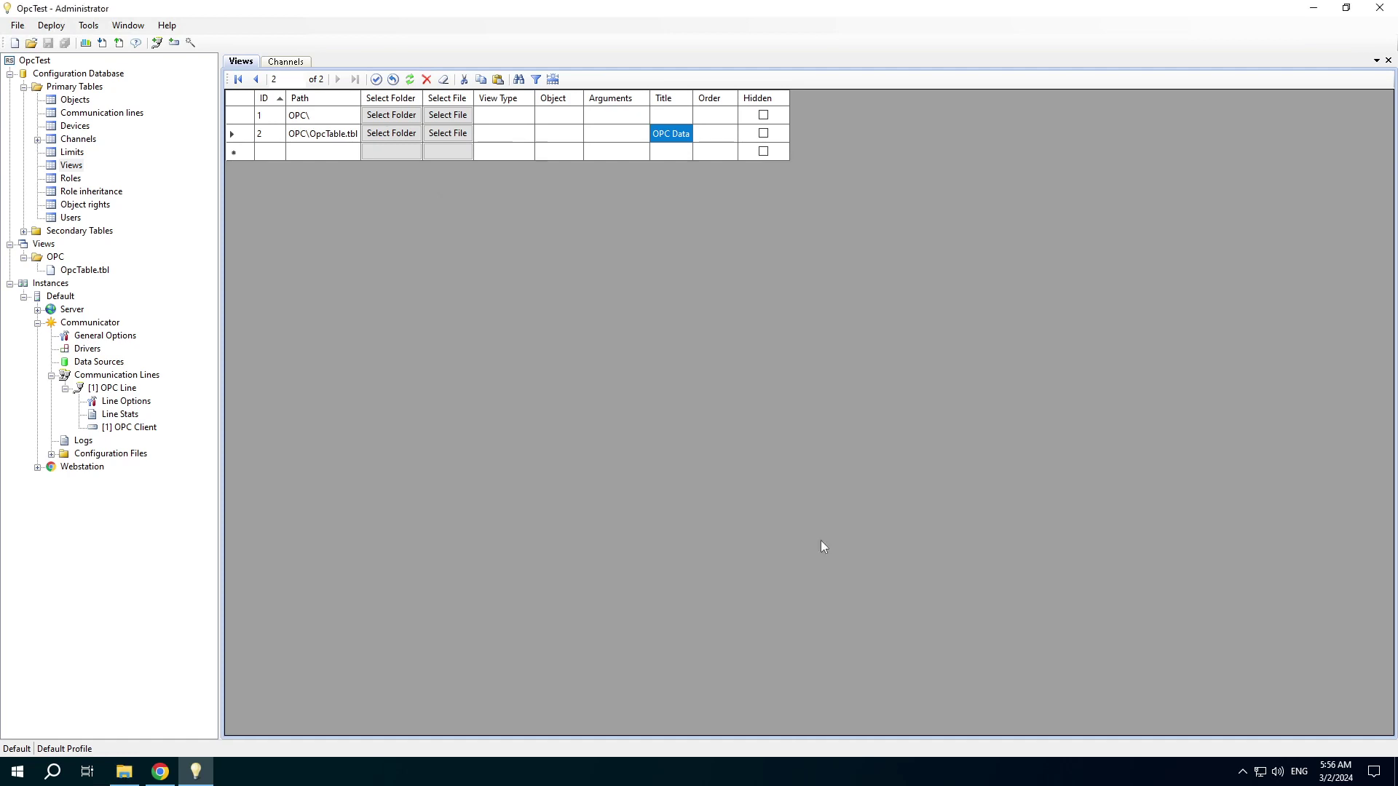
- Check the OPC Line log, pausing and resuming it, then view OPC Client's current data
{"action": "left_click", "coordinate": [910, 537]}
{"action": "left_click", "coordinate": [120, 413]}
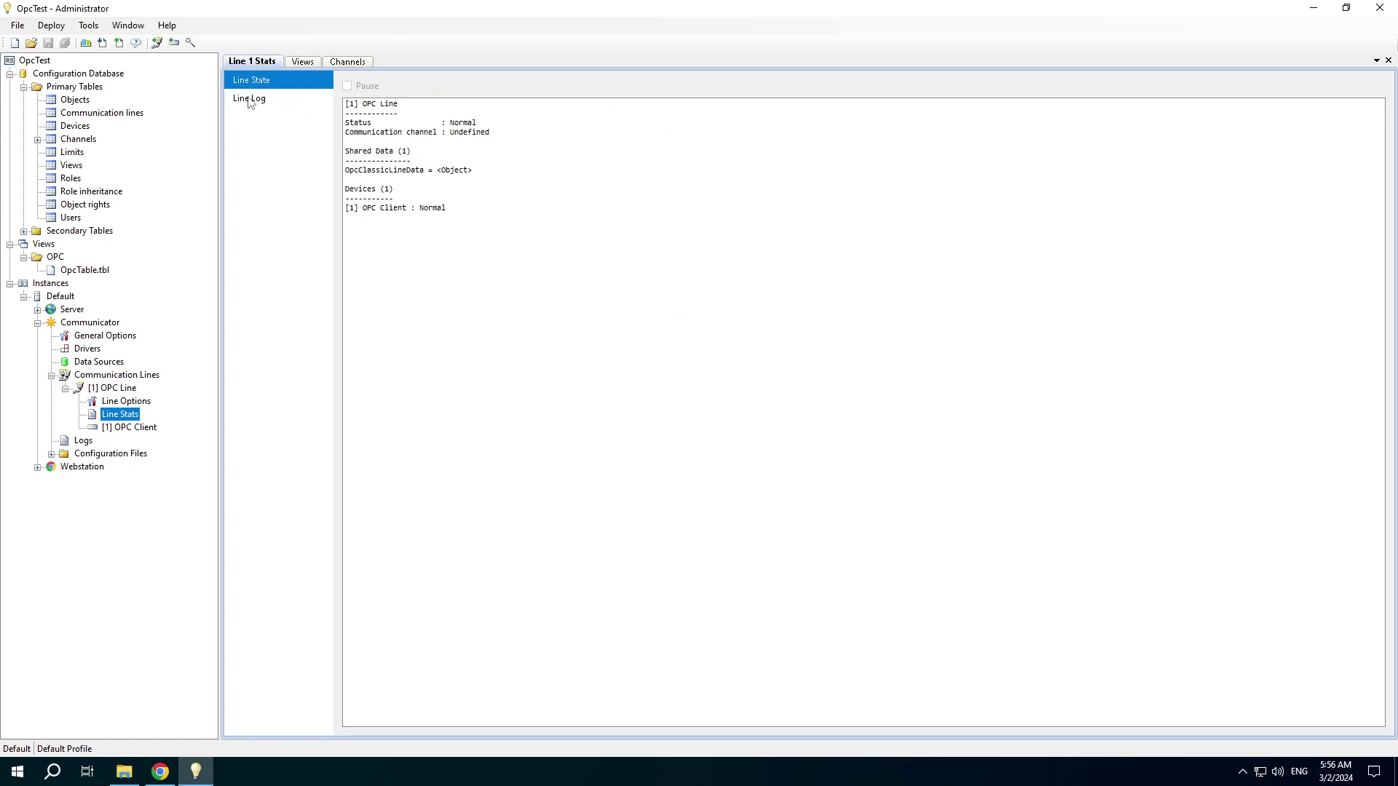
{"action": "left_click", "coordinate": [249, 100]}
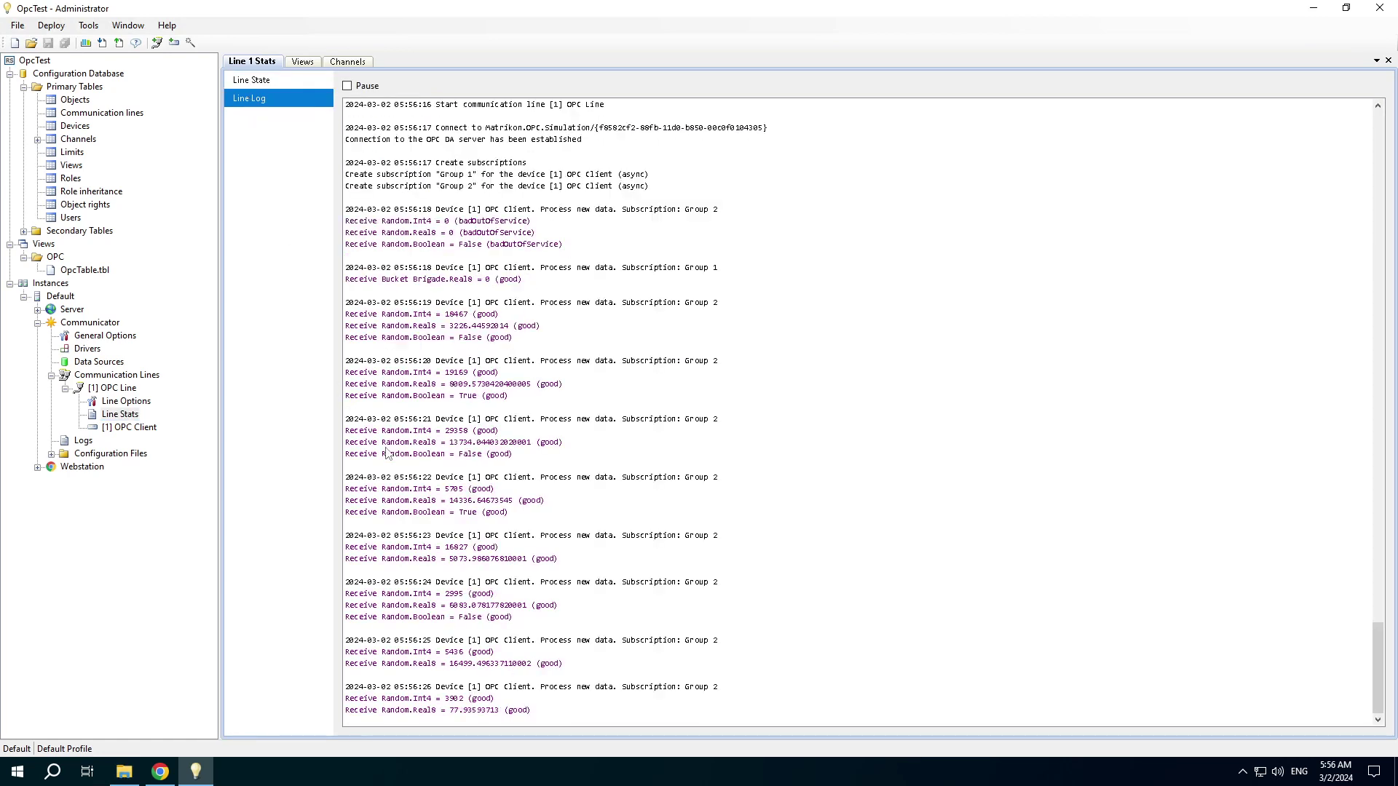
{"action": "left_click", "coordinate": [347, 87]}
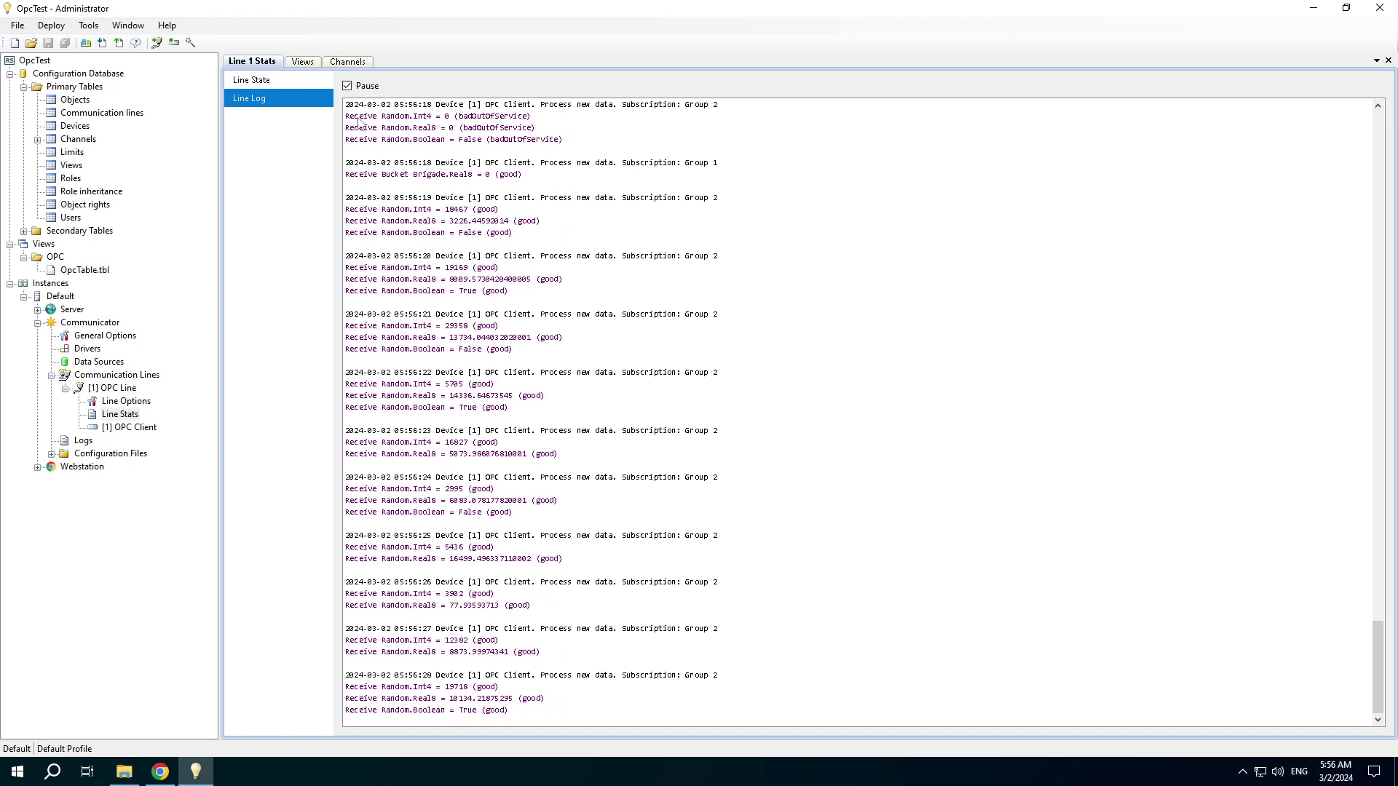
{"action": "left_click", "coordinate": [348, 87]}
{"action": "left_click", "coordinate": [118, 426]}
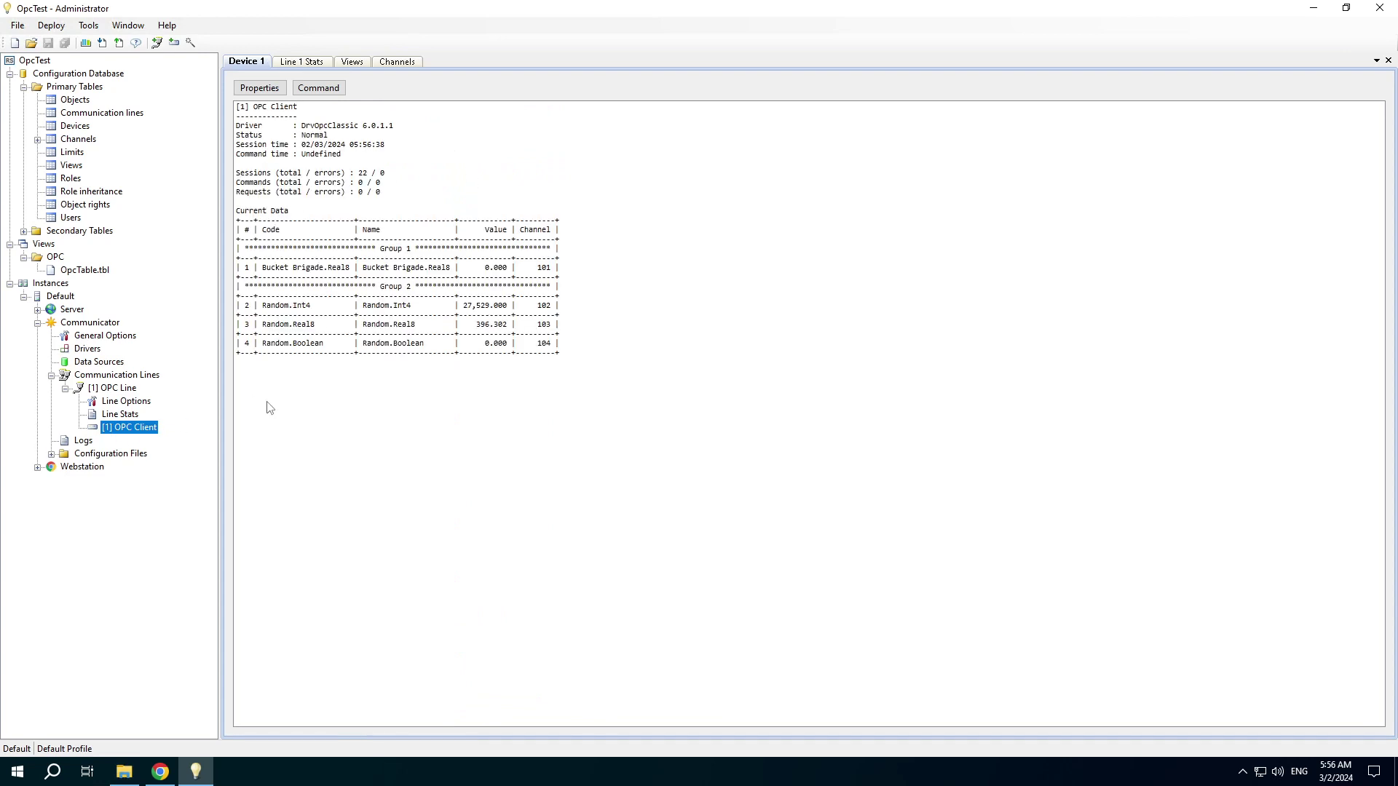
- Log into the Webstation at localhost:10008 as admin in a new Chrome tab
{"action": "left_click", "coordinate": [160, 770]}
{"action": "left_click", "coordinate": [212, 15]}
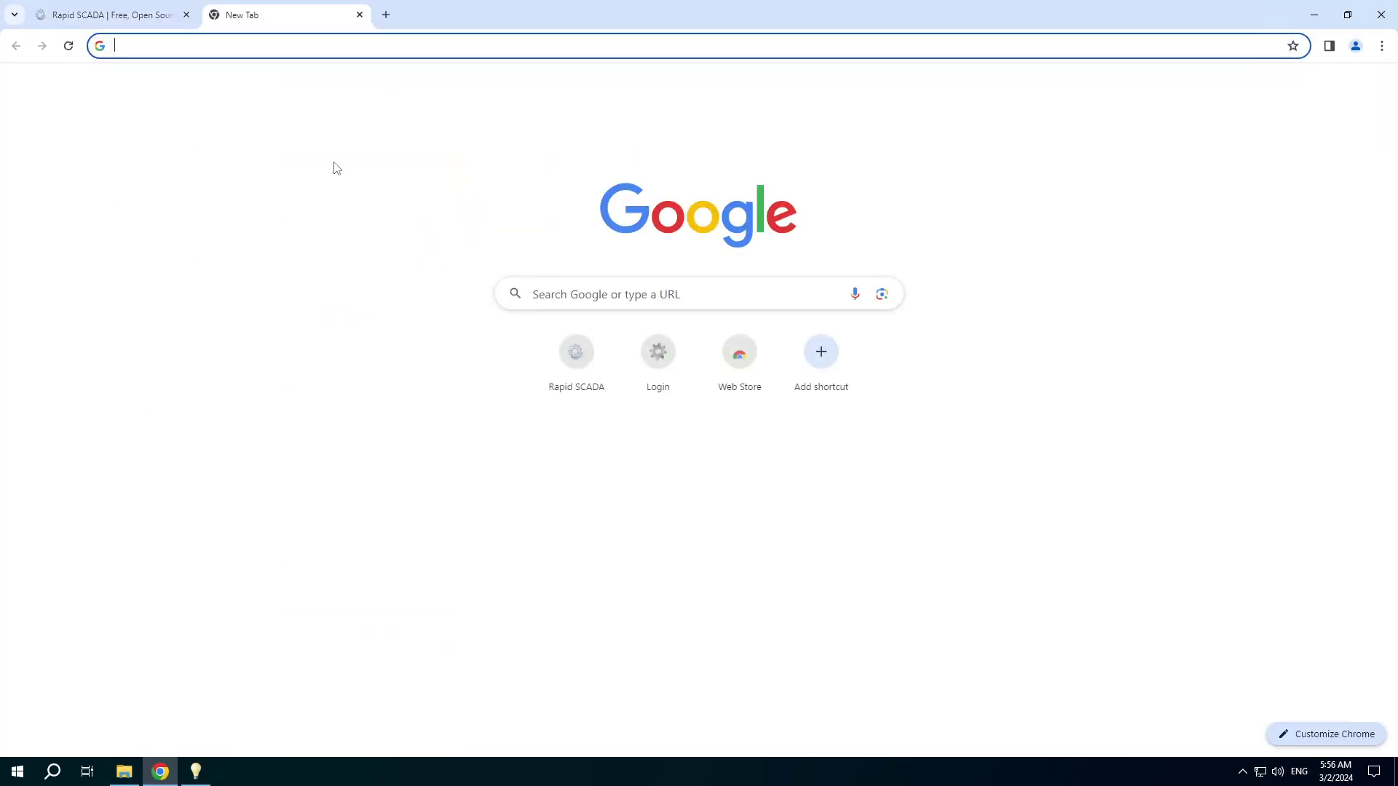
{"action": "type", "text": "lo"}
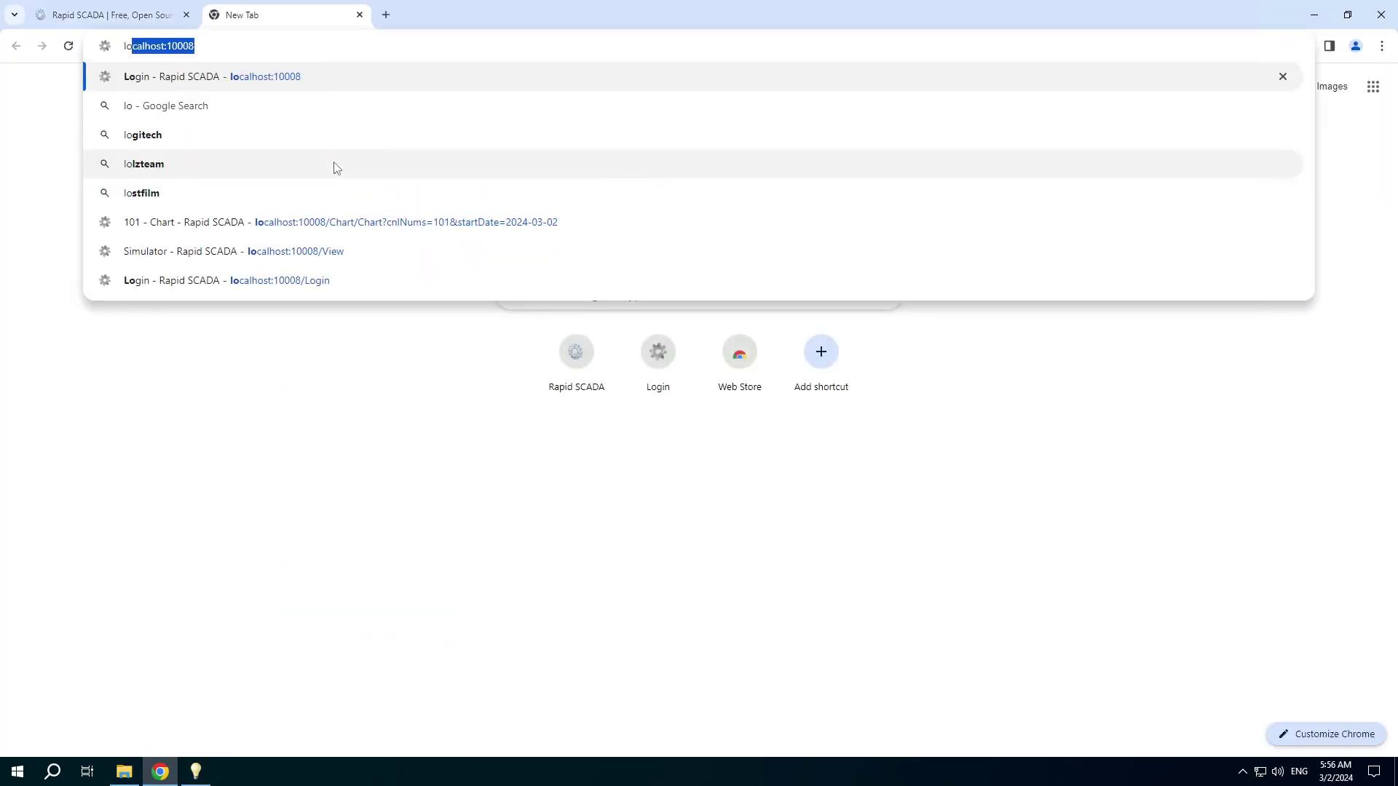
{"action": "key", "text": "Return"}
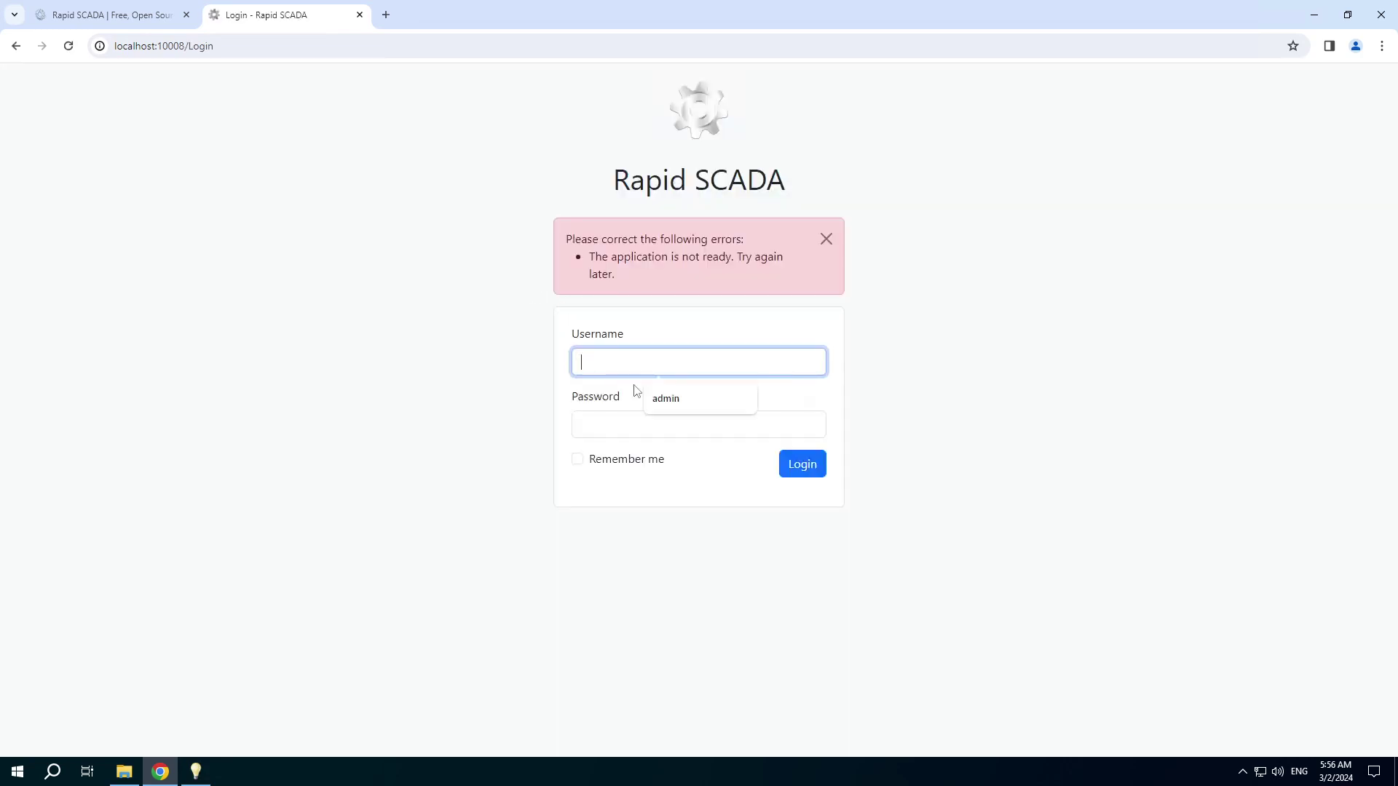
{"action": "left_click", "coordinate": [664, 402]}
{"action": "key", "text": "Tab"}
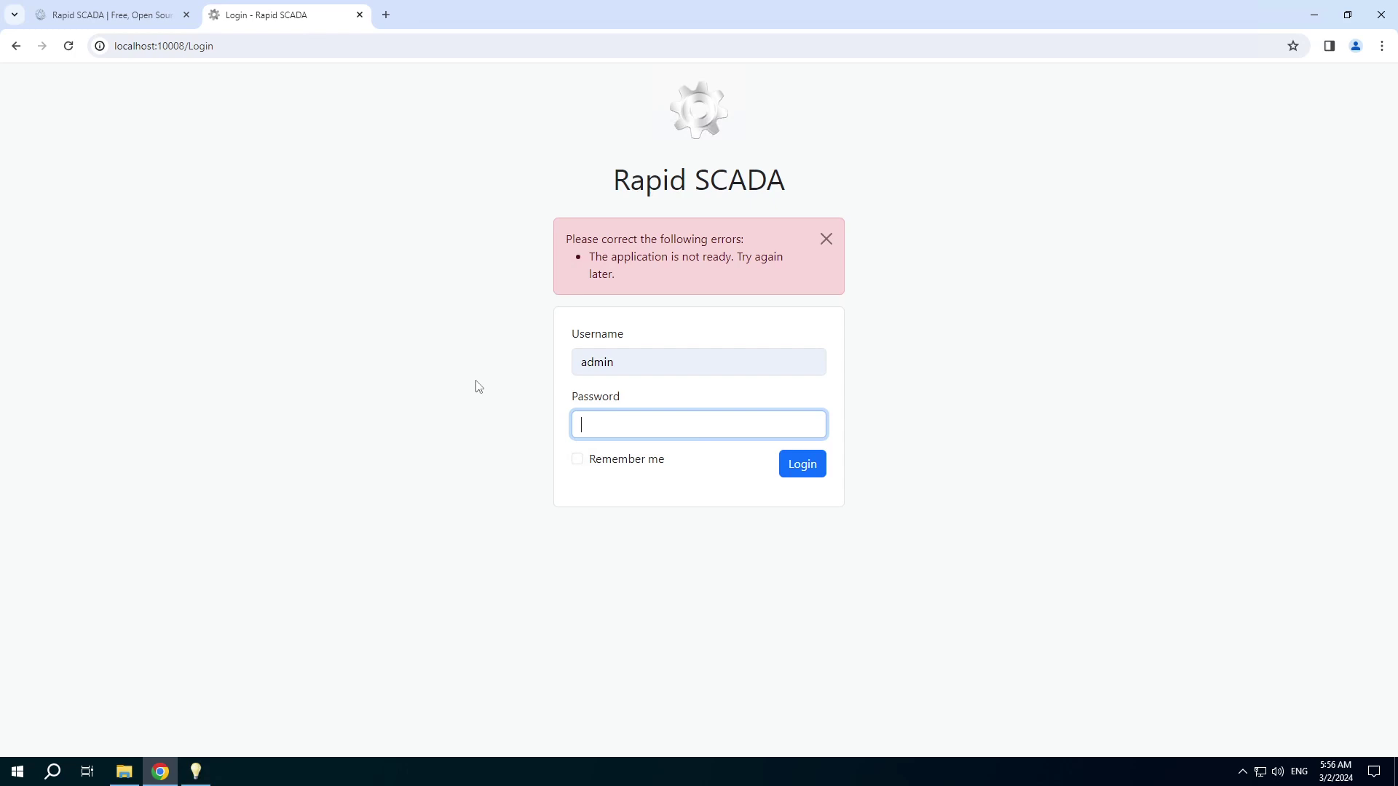
{"action": "left_click", "coordinate": [801, 465]}
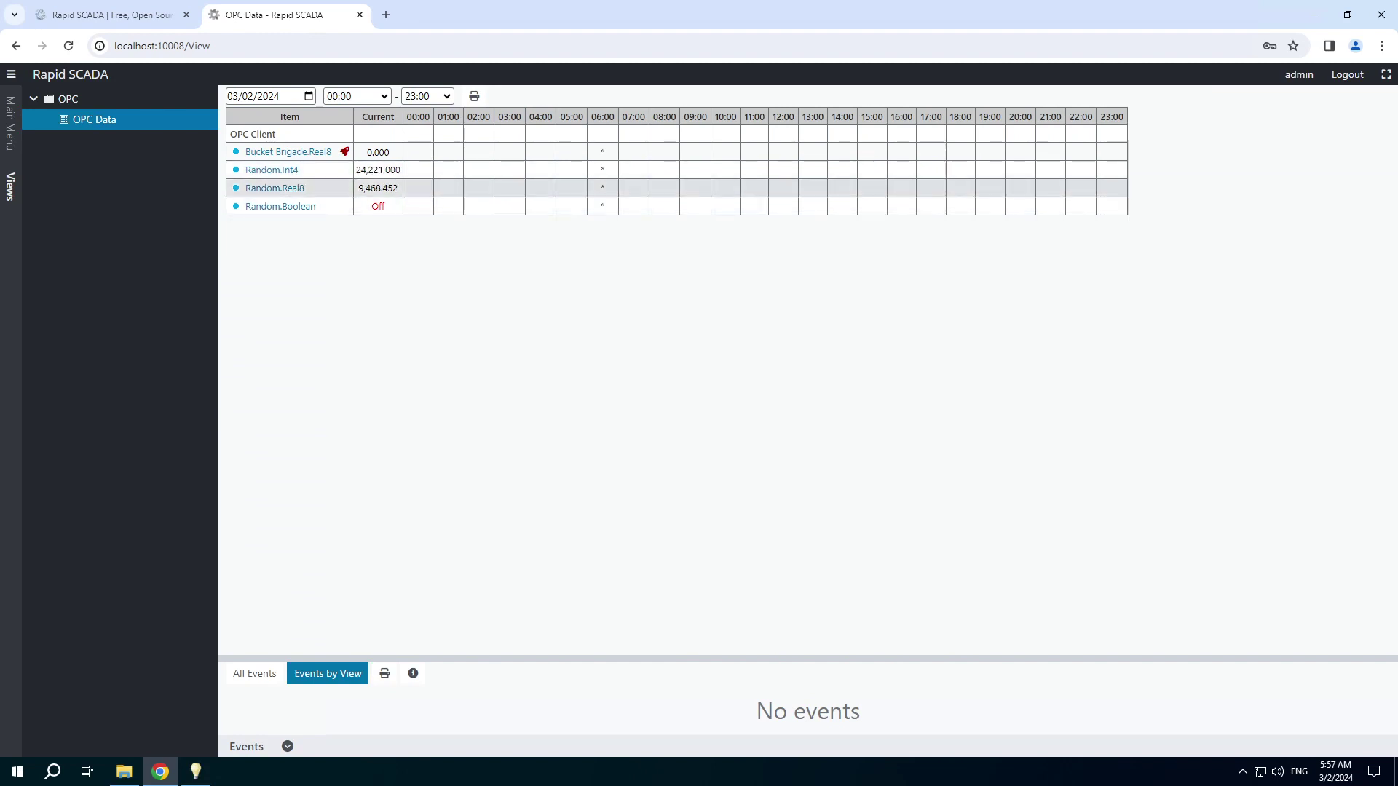
- Send command value 5 to Bucket Brigade.Real8
{"action": "left_click", "coordinate": [345, 152]}
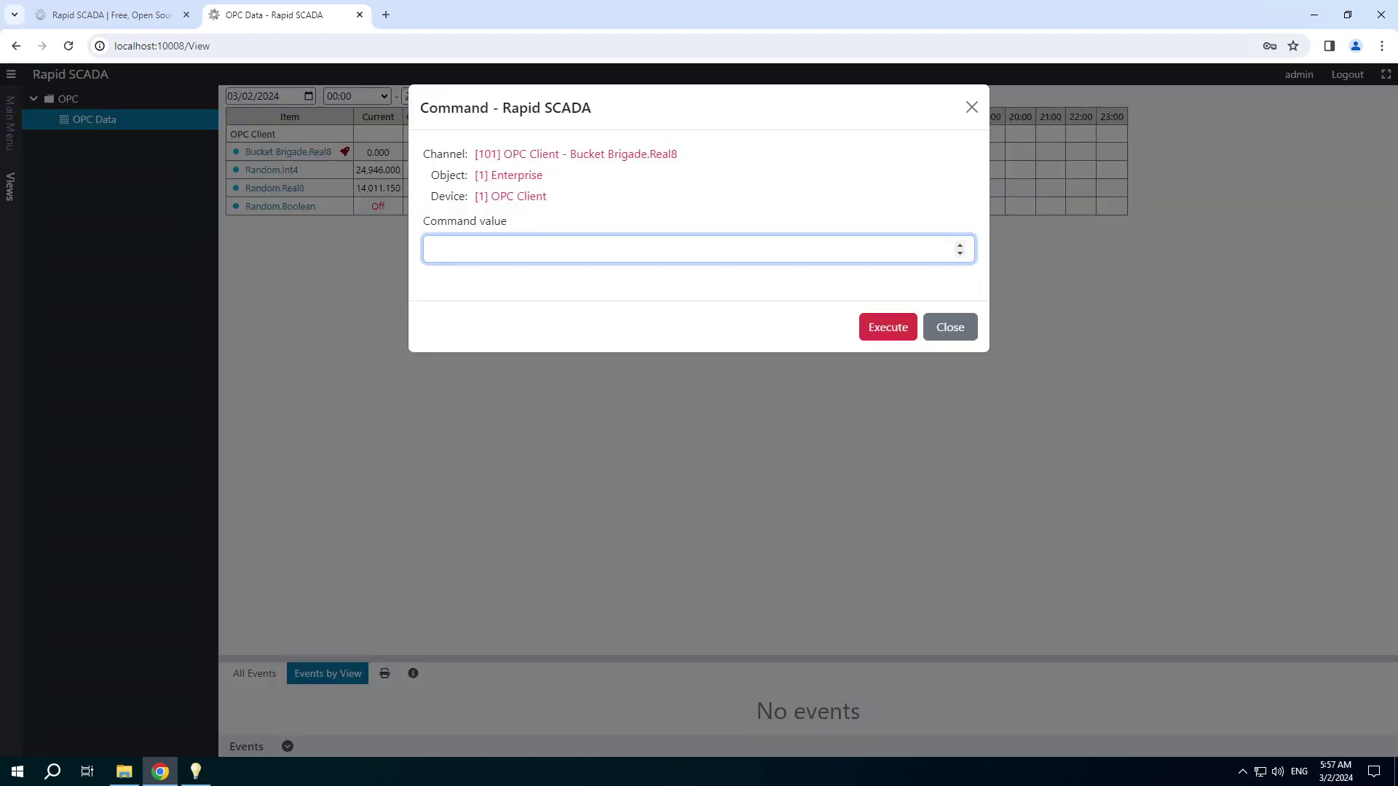
{"action": "type", "text": "1"}
{"action": "left_click", "coordinate": [871, 331]}
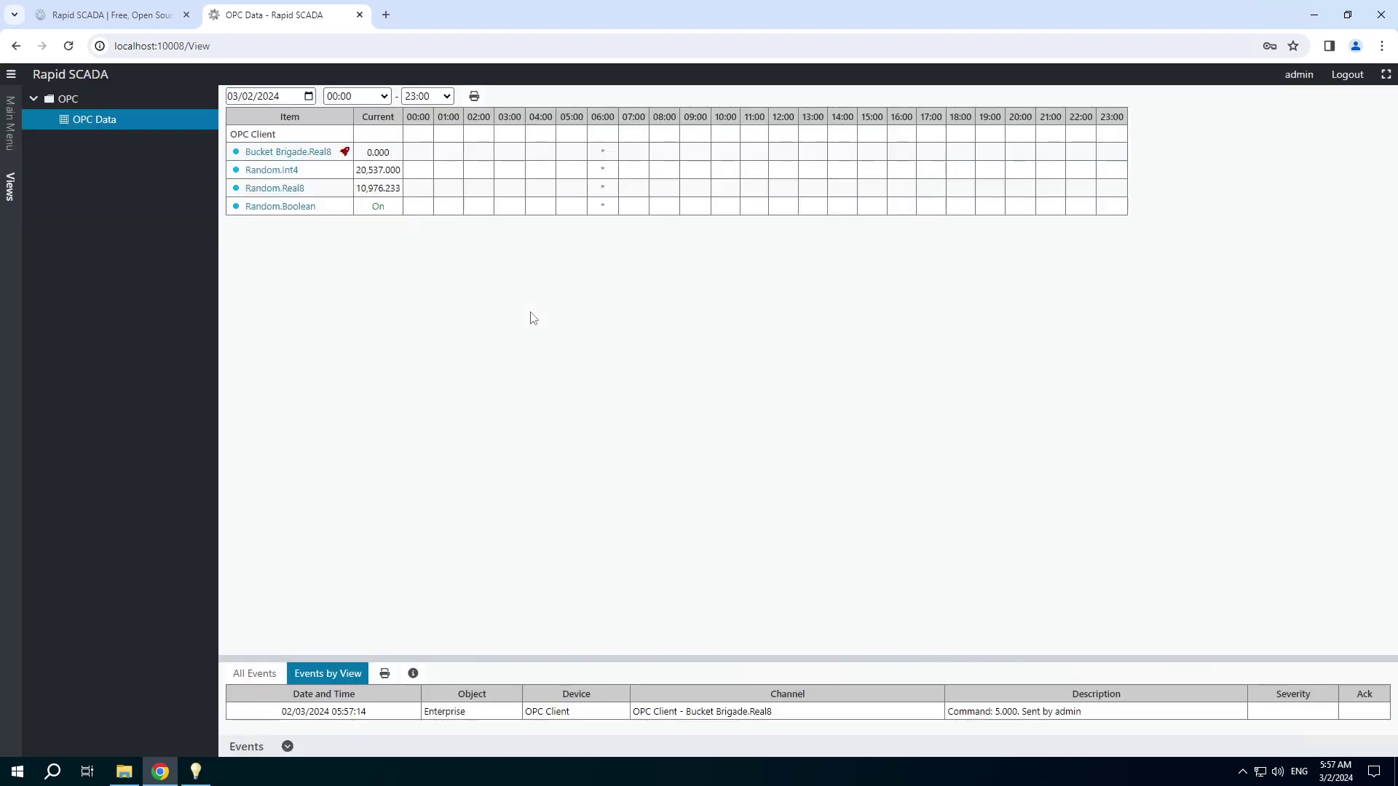